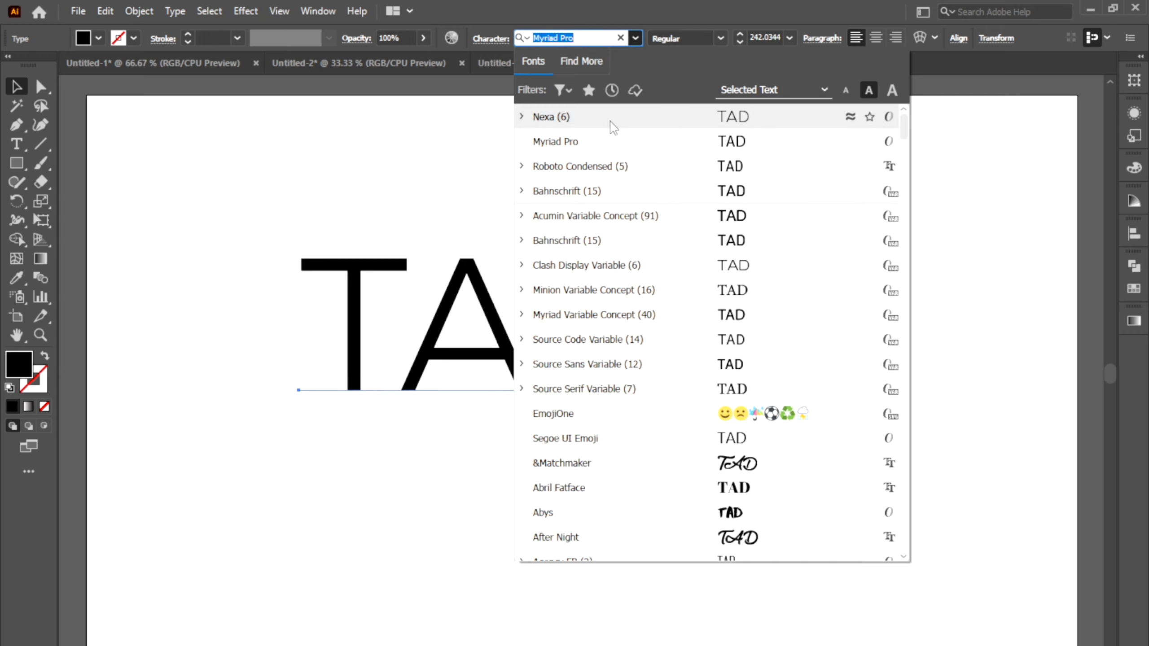
Set the TAD text's font to Nexa with the XBold style
left_click(545, 119)
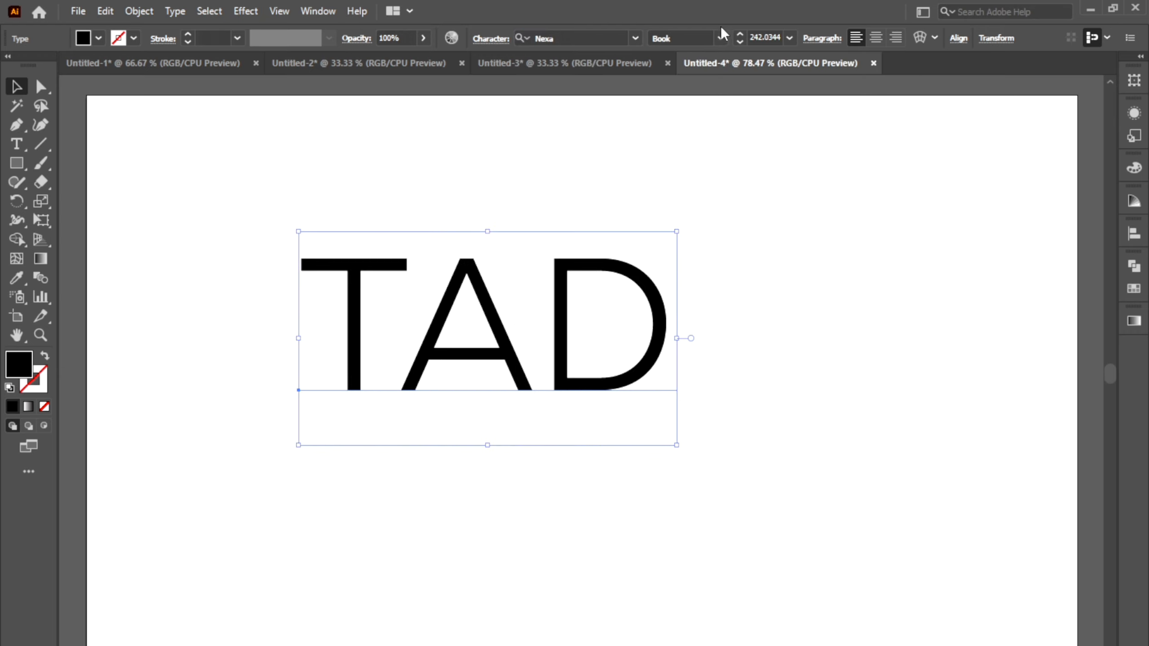
left_click(720, 38)
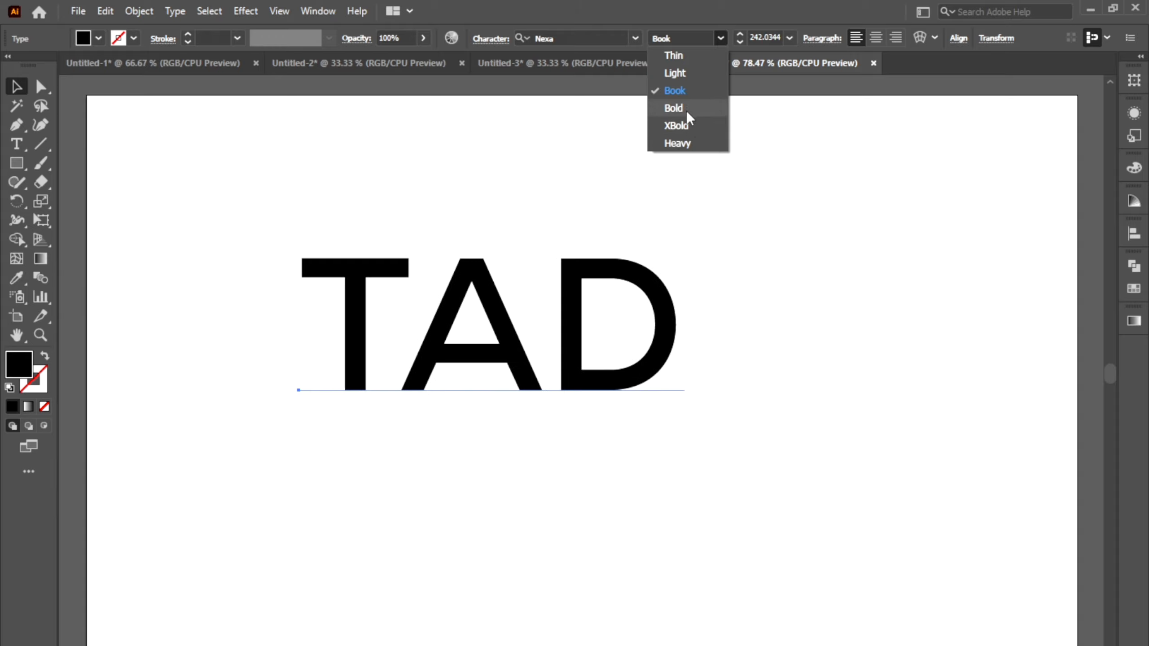
left_click(683, 125)
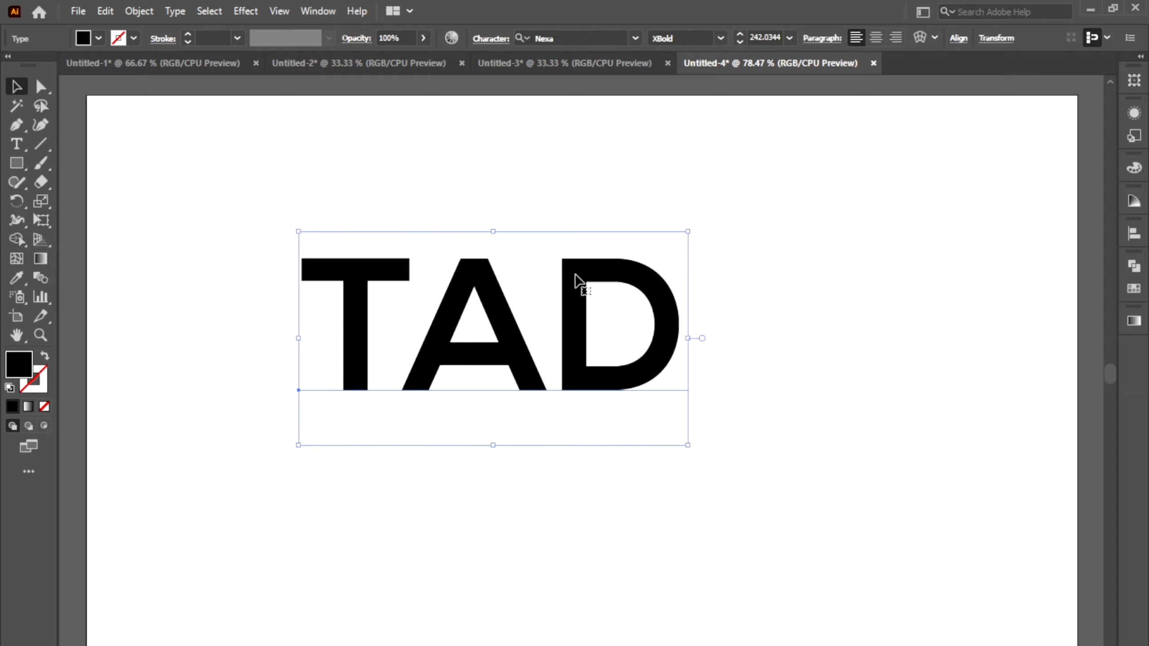
Expand the TAD text with Object and Fill enabled, and ungroup the resulting letter shapes
left_click(135, 12)
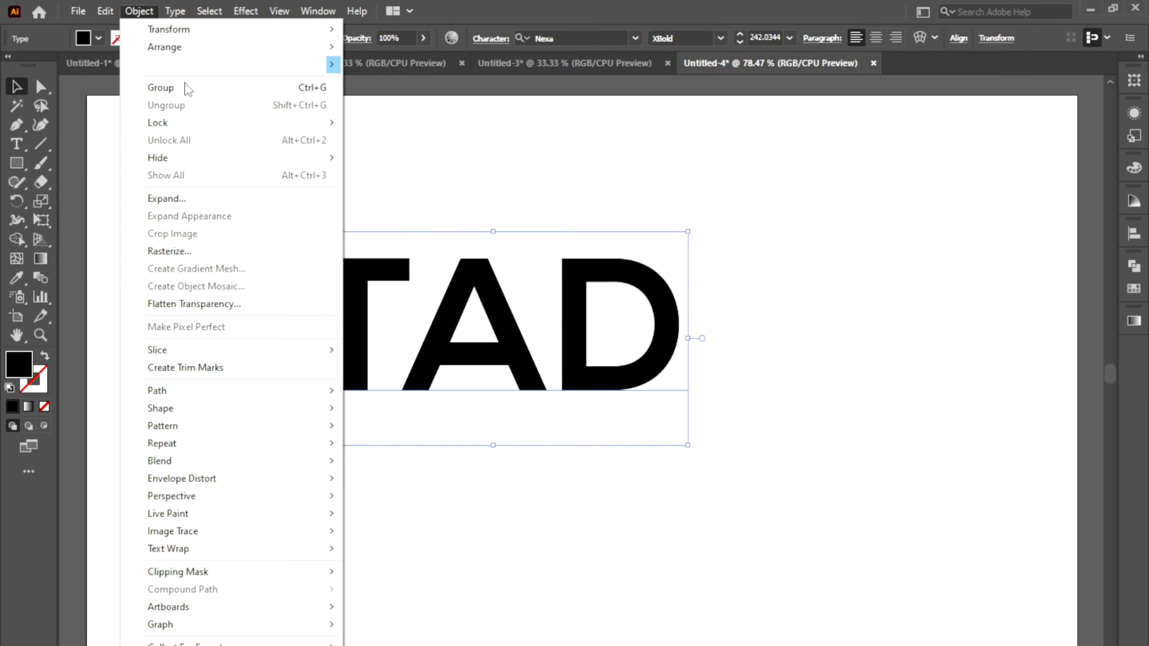
left_click(199, 204)
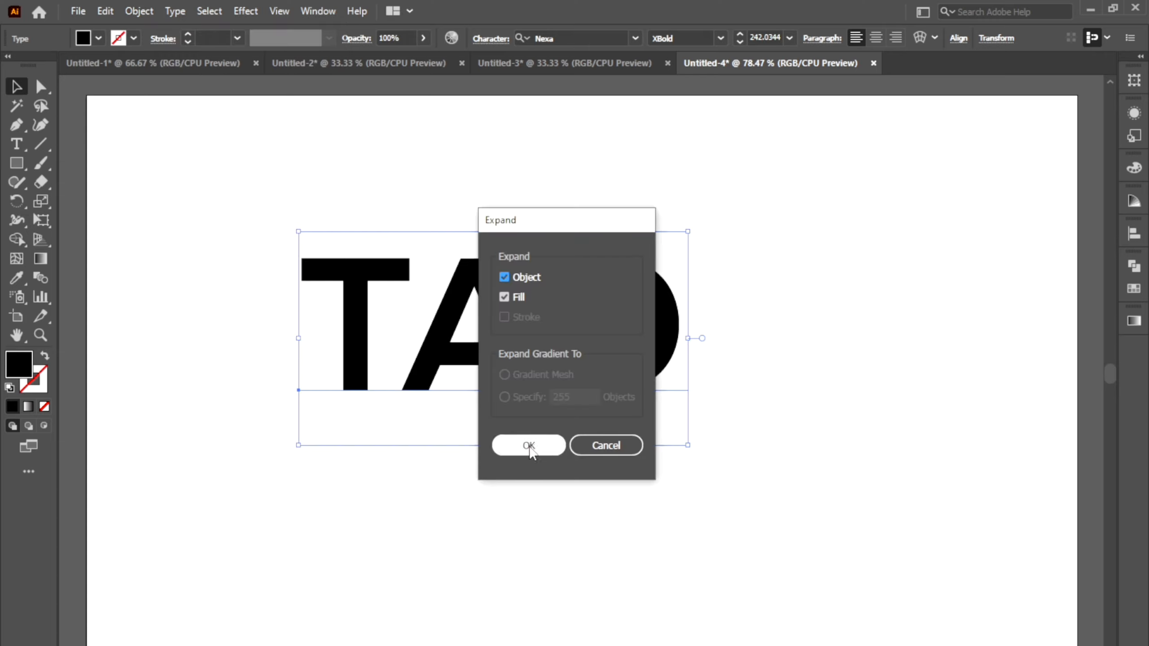
left_click(529, 447)
left_click(529, 460)
left_click(443, 359)
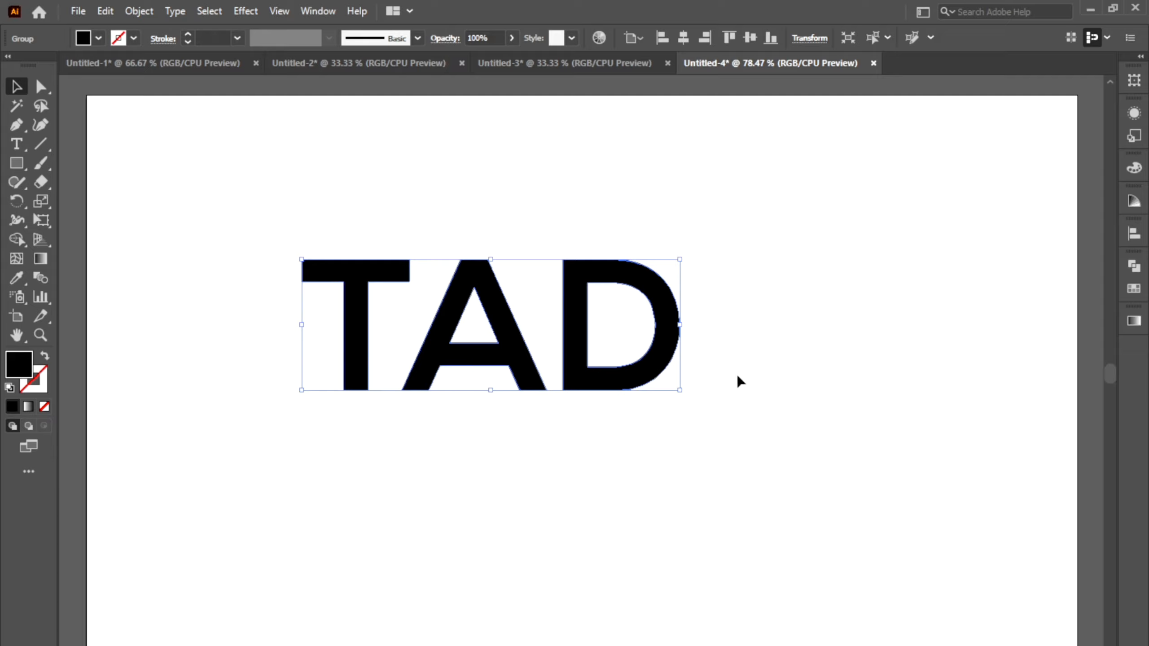
left_click(145, 13)
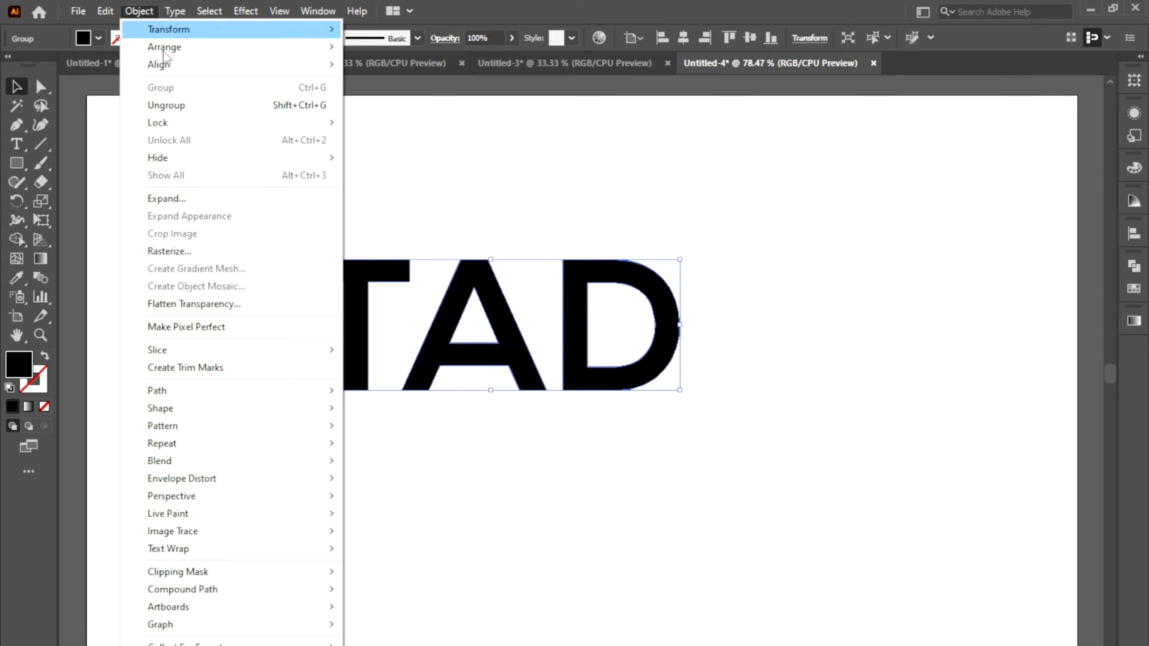
left_click(221, 105)
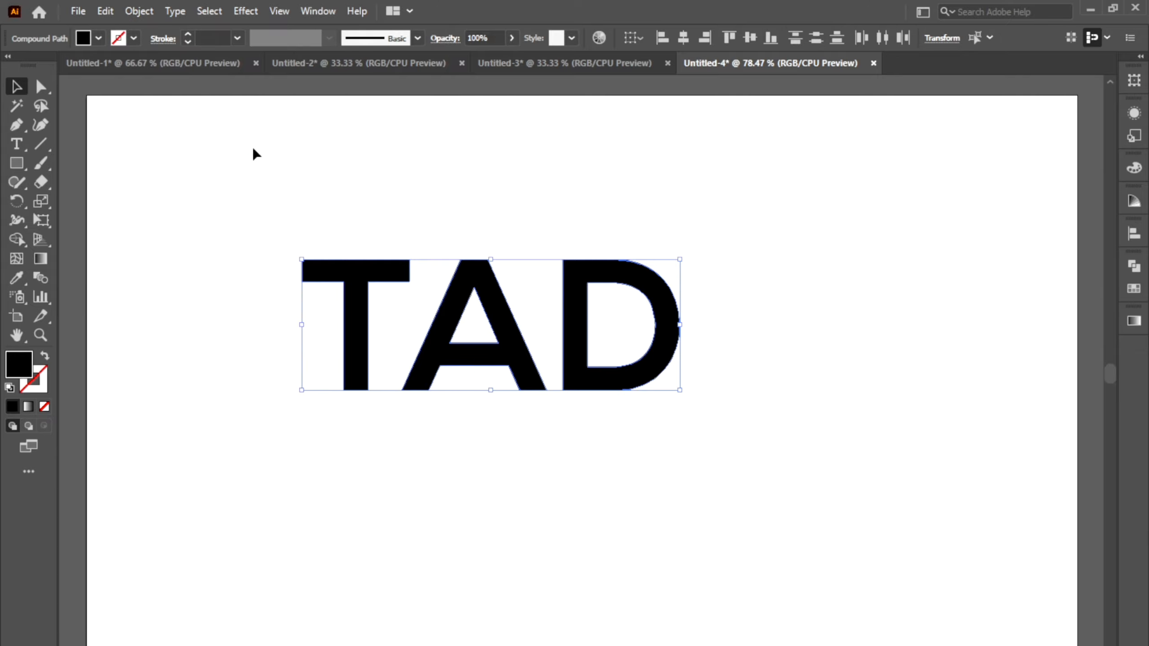
left_click(253, 150)
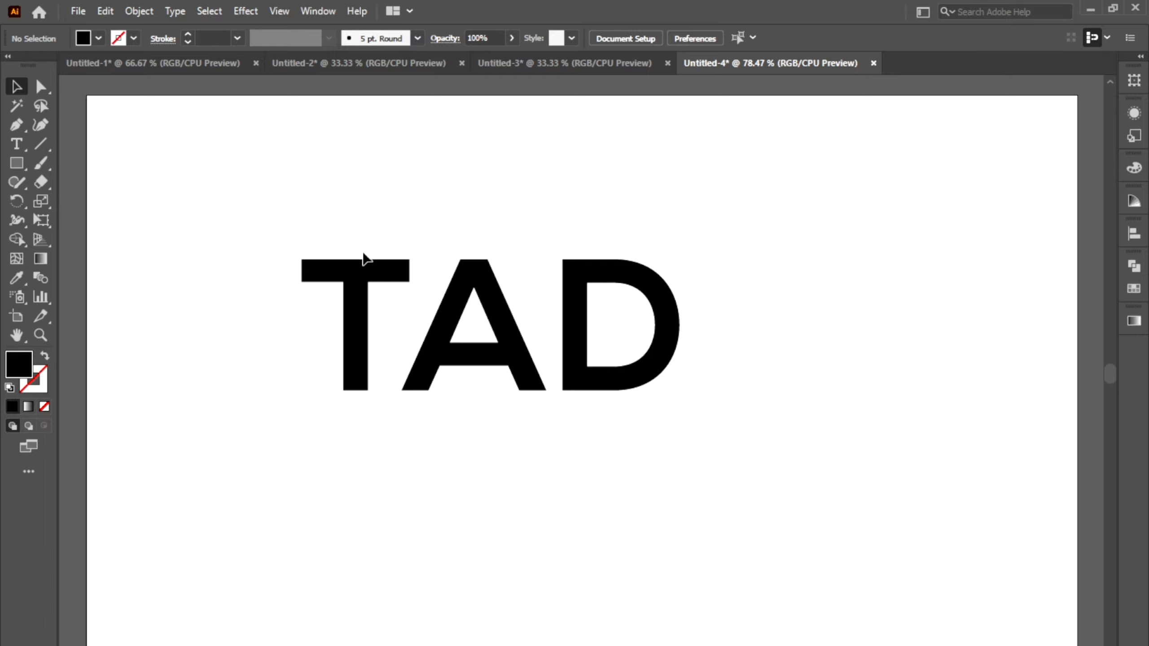
Close the gap between the T and the A by shifting the T slightly right and the A slightly left
key("ctrl+1")
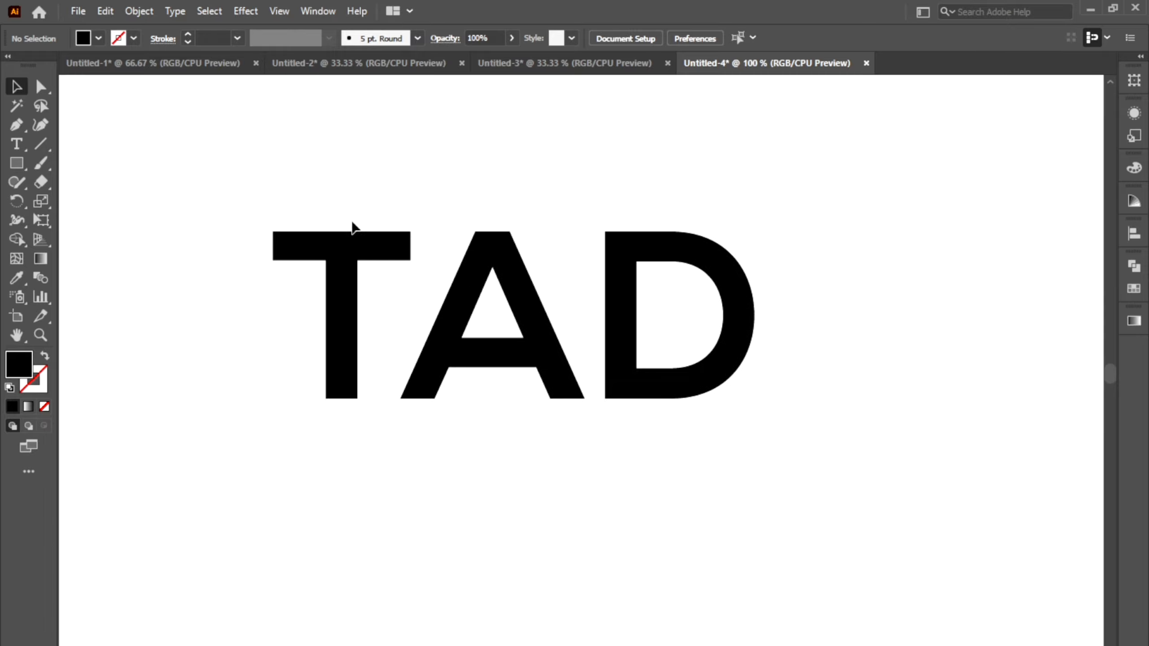
left_click_drag(346, 248, 352, 247)
left_click(364, 187)
left_click_drag(475, 265, 460, 264)
left_click(336, 171)
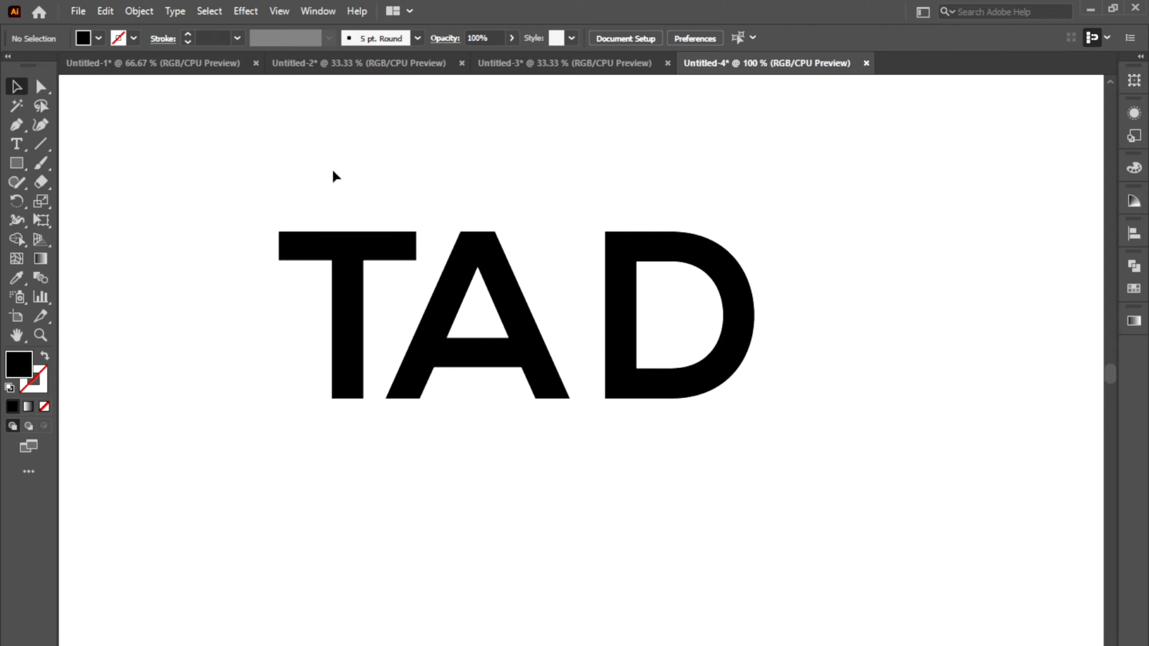
Lengthen the right end of the T's crossbar until it overlaps the A's top, and nudge the A slightly left
left_click(40, 87)
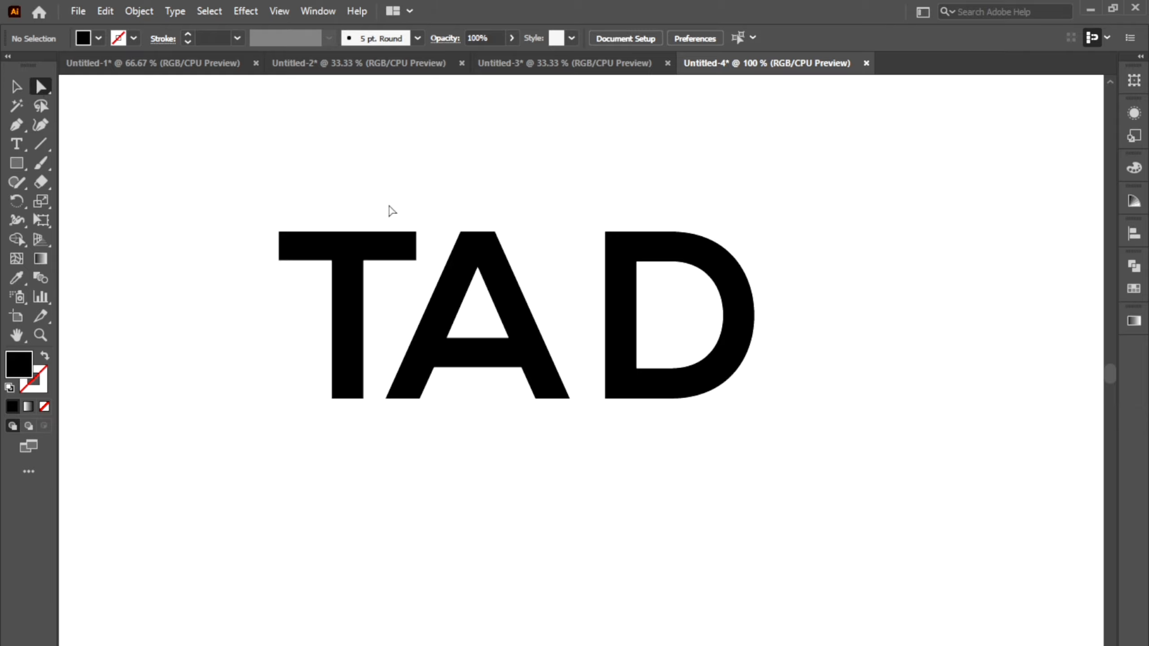
left_click_drag(389, 208, 474, 234)
left_click(416, 234)
left_click(15, 86)
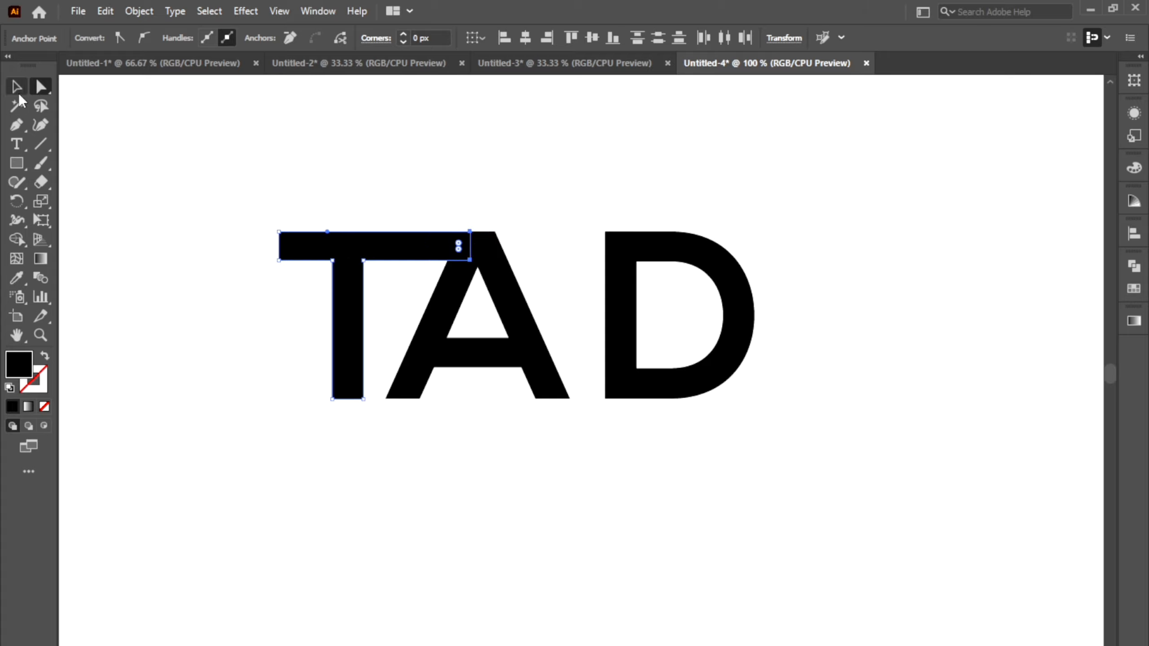
left_click(180, 89)
left_click_drag(445, 312, 440, 313)
left_click(377, 179)
Create an offset path of the letter A at 12 px with miter joins
left_click(454, 358)
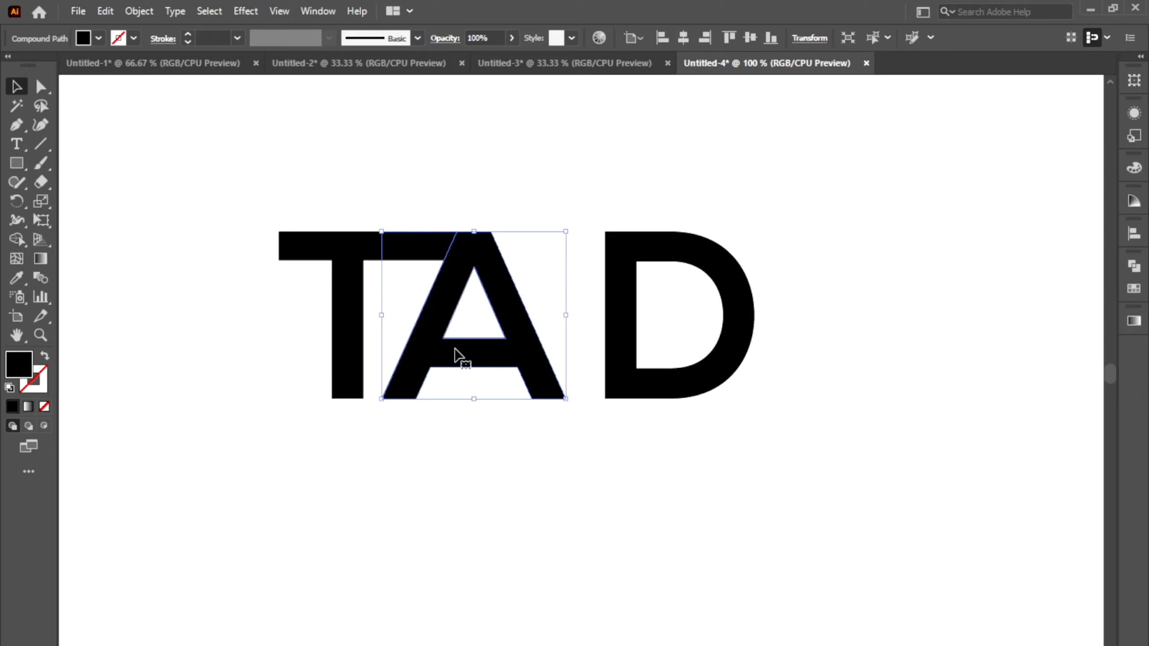
left_click(136, 12)
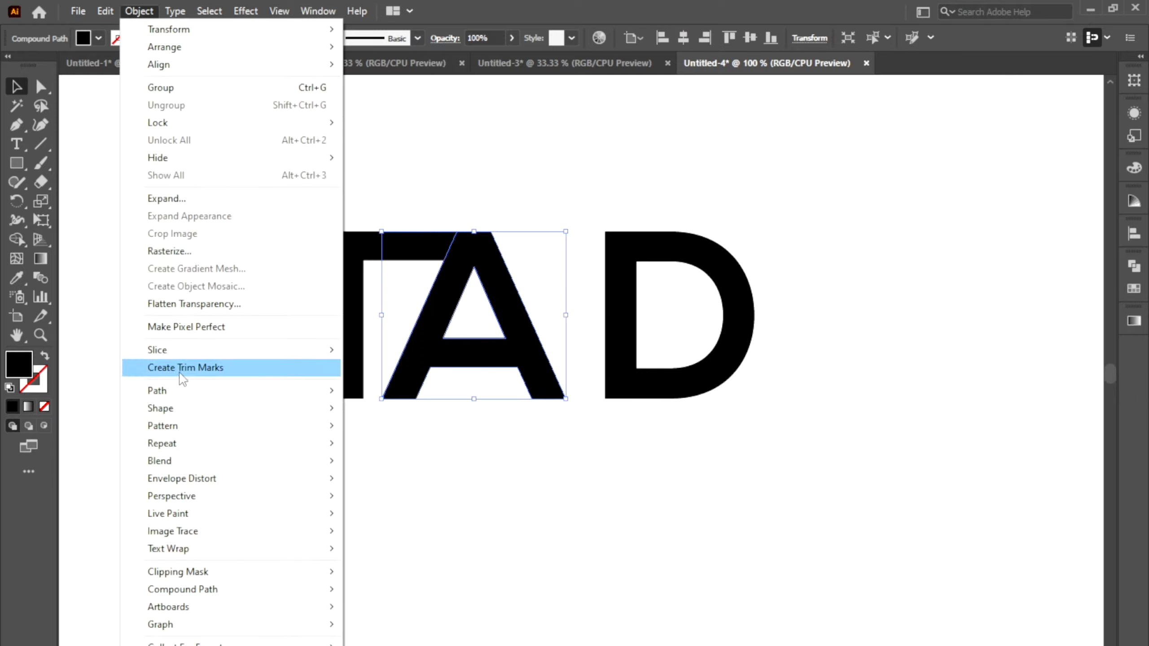
mouse_move(192, 387)
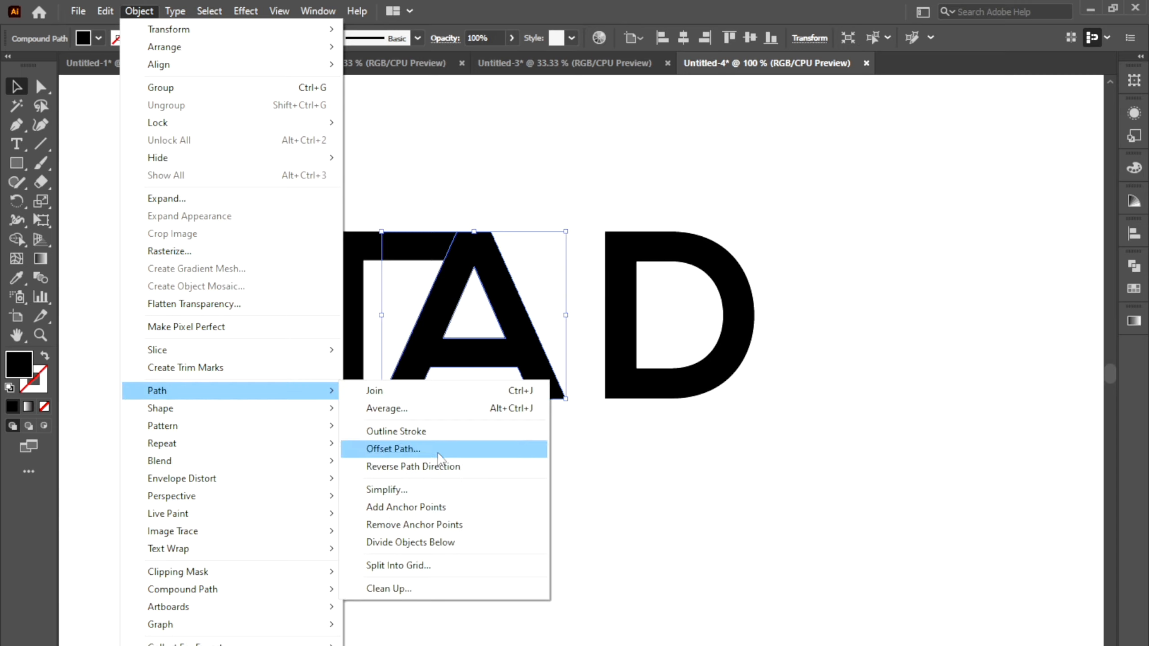
left_click(393, 449)
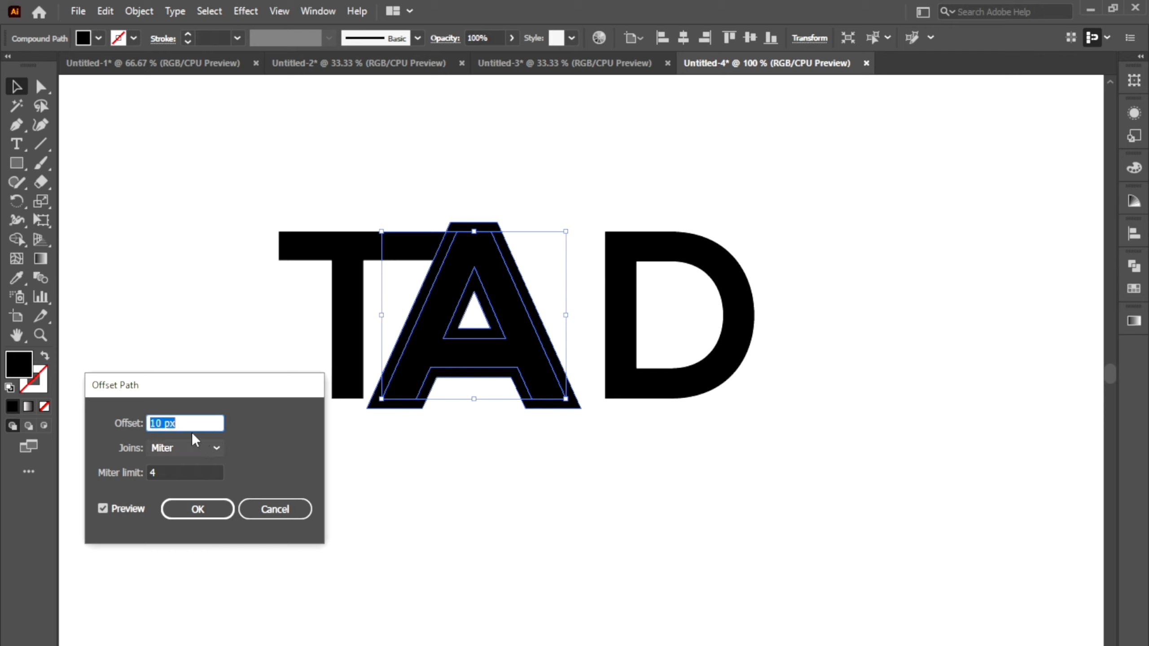
key("Up")
key("Up")
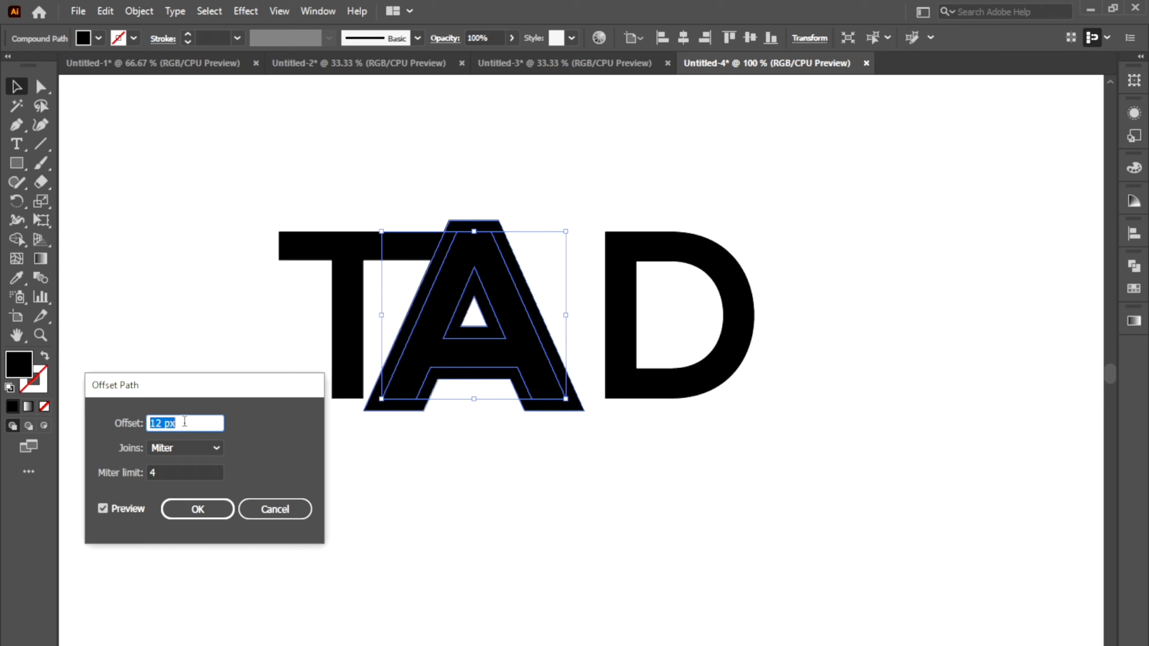
left_click(190, 502)
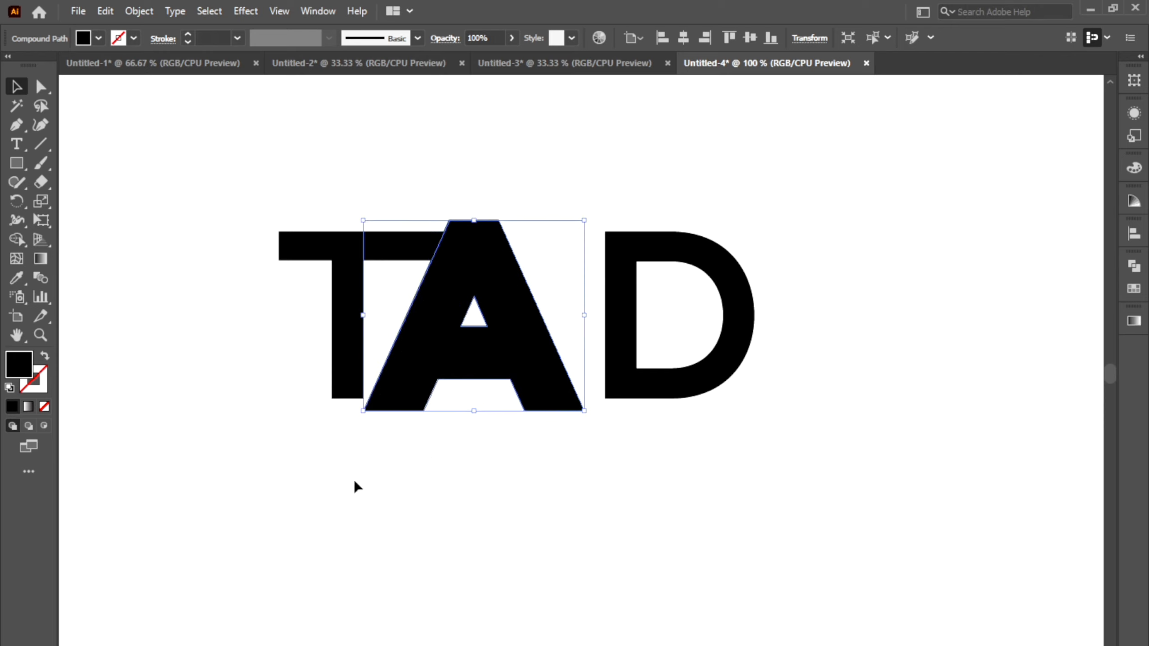
Remove the offset outline around and inside the A with Shape Builder, cutting a slanted gap between the T and the A
left_click_drag(411, 159, 482, 267)
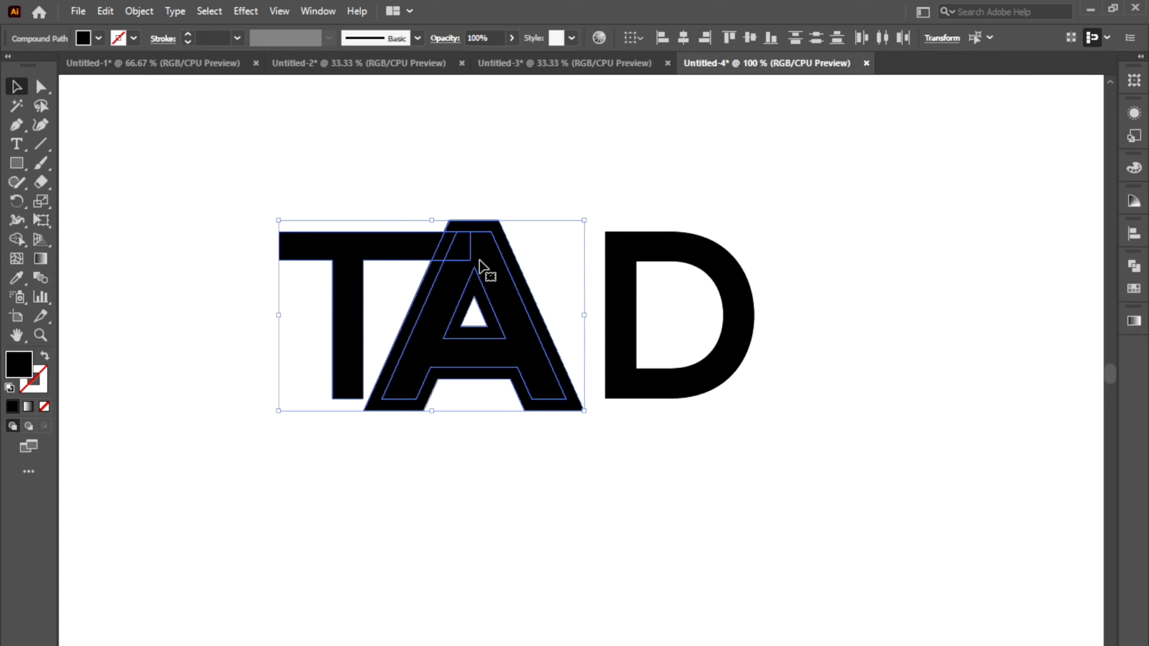
left_click(16, 240)
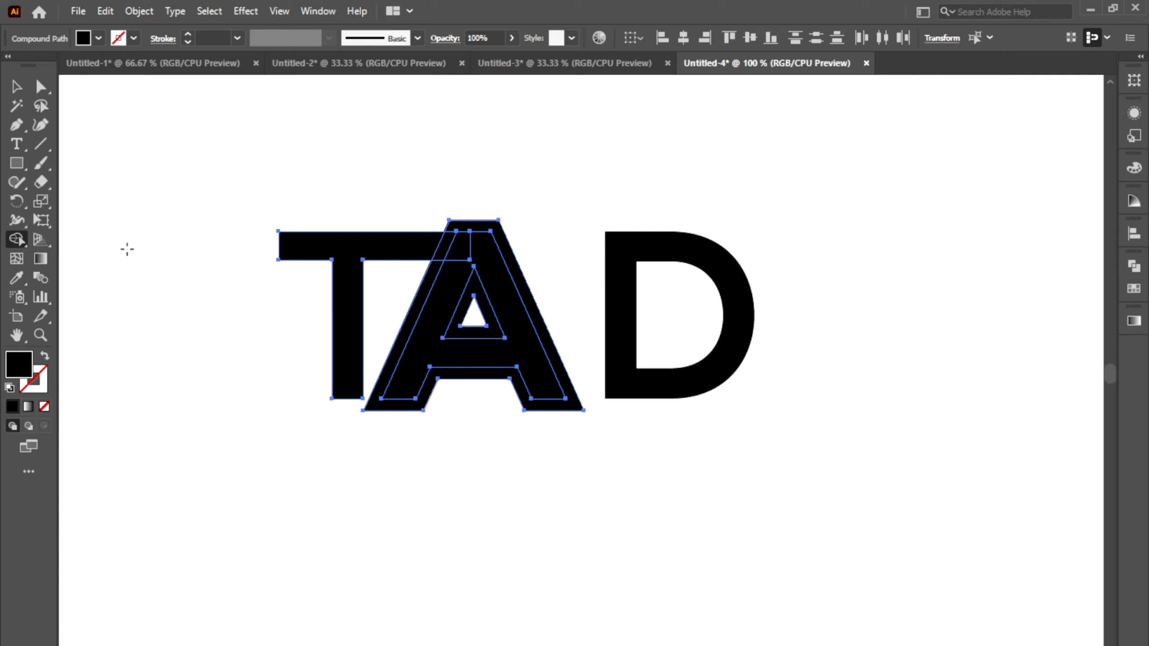
left_click(449, 236, "alt")
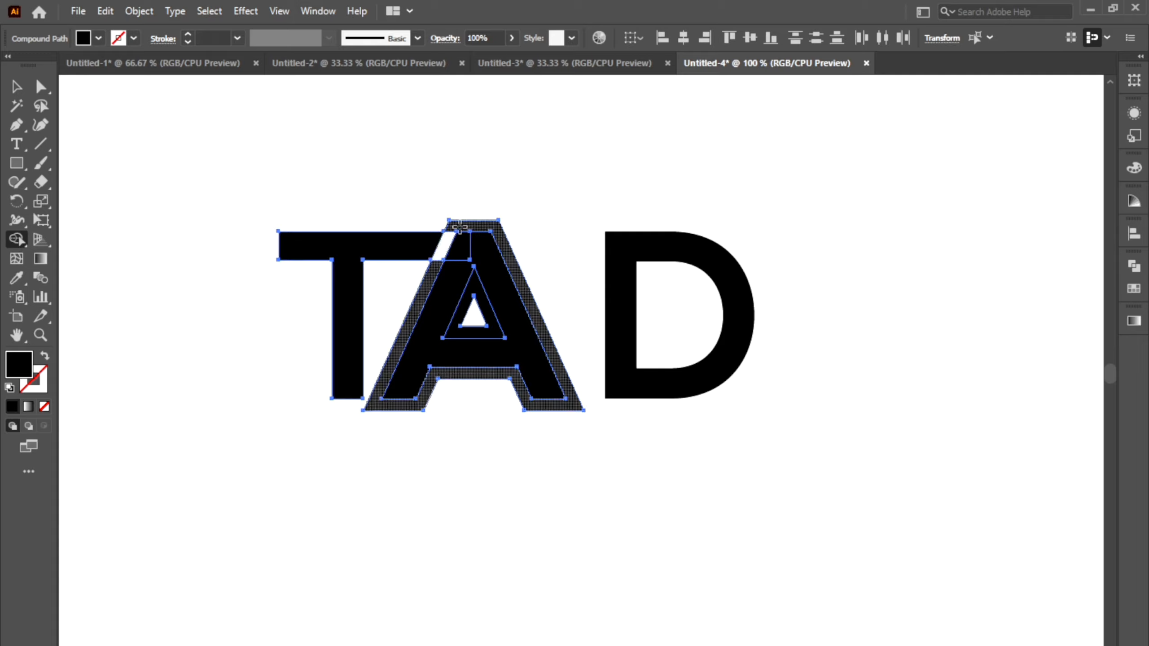
left_click(459, 227, "alt")
left_click(471, 277, "alt")
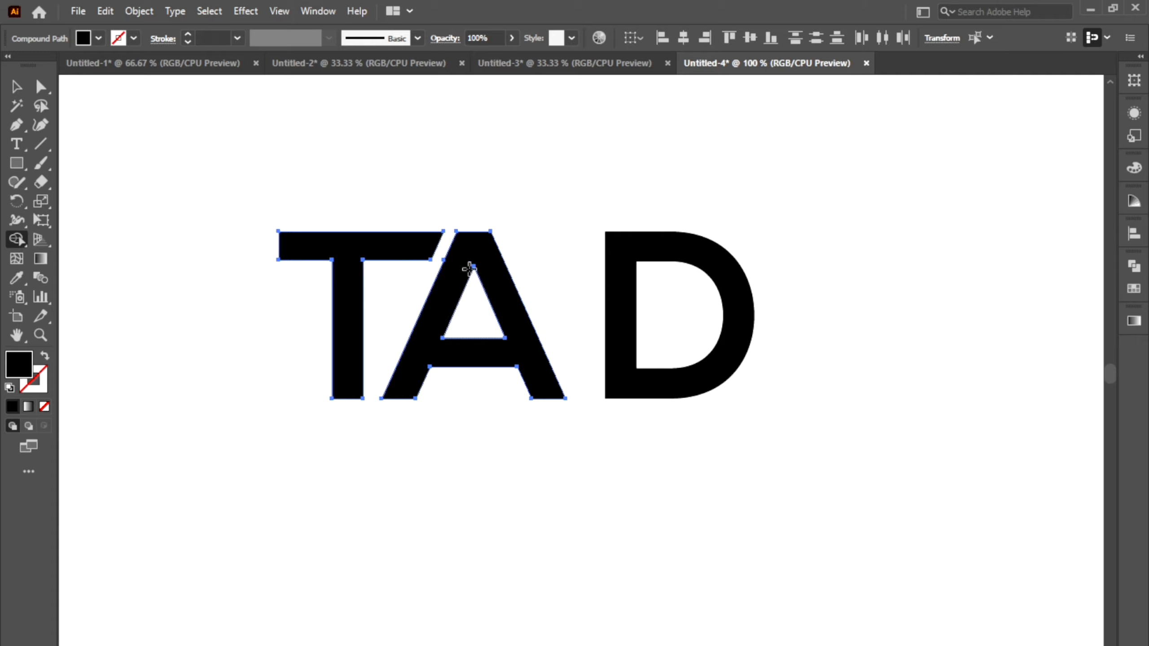
left_click(17, 87)
left_click(371, 179)
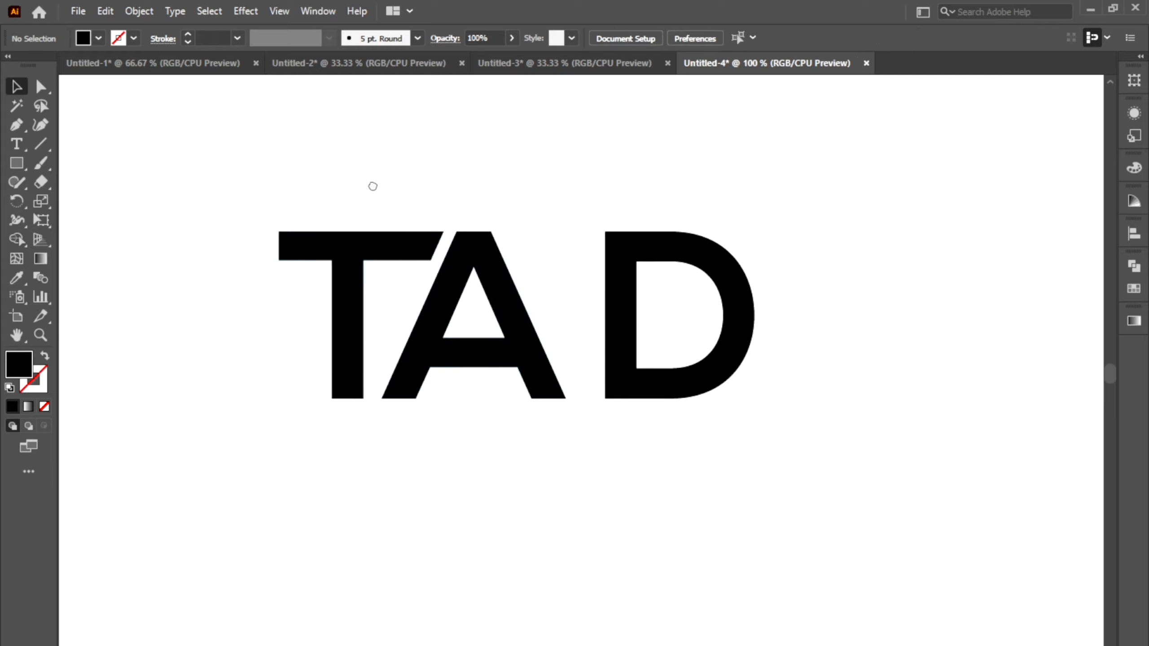
Draw a filled four-point Pen shape covering the A's crossbar, running along the inner edges of both legs from the left foot
left_click_drag(377, 184, 367, 186)
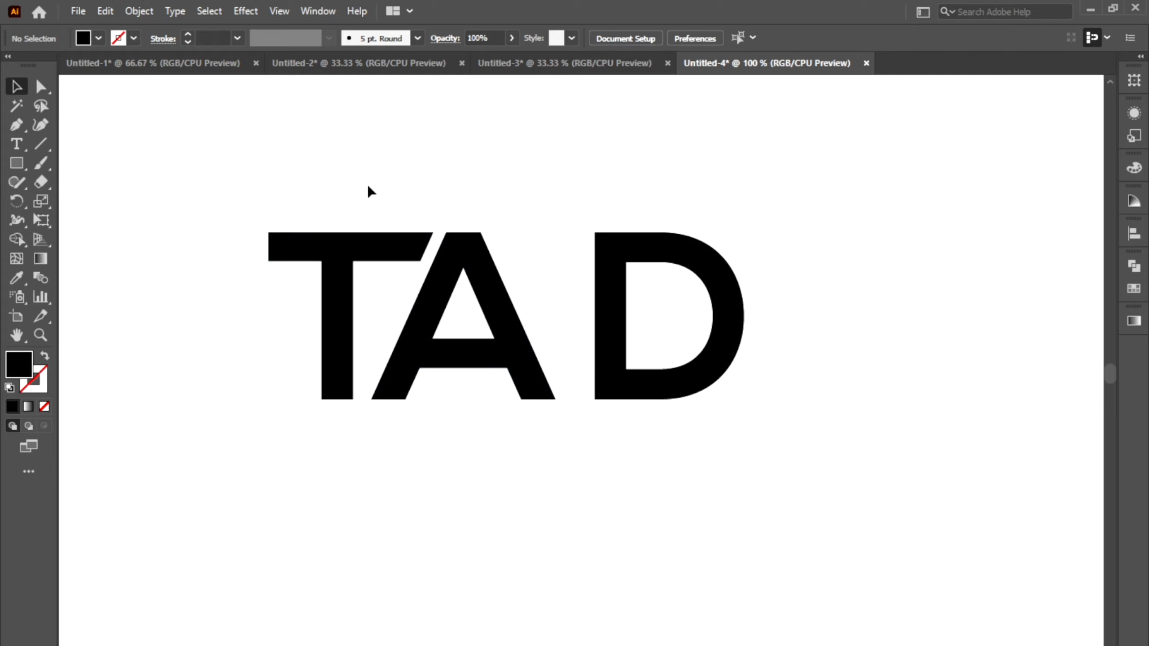
left_click(16, 127)
left_click(406, 399)
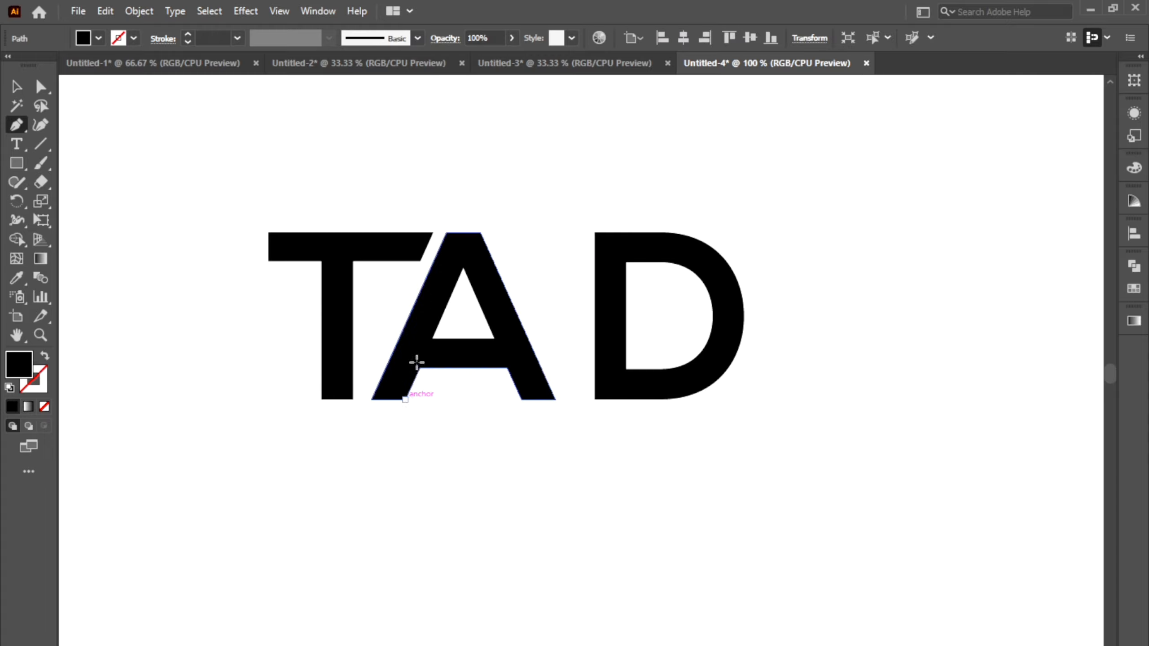
key("ctrl+z")
left_click(450, 299)
left_click(477, 299)
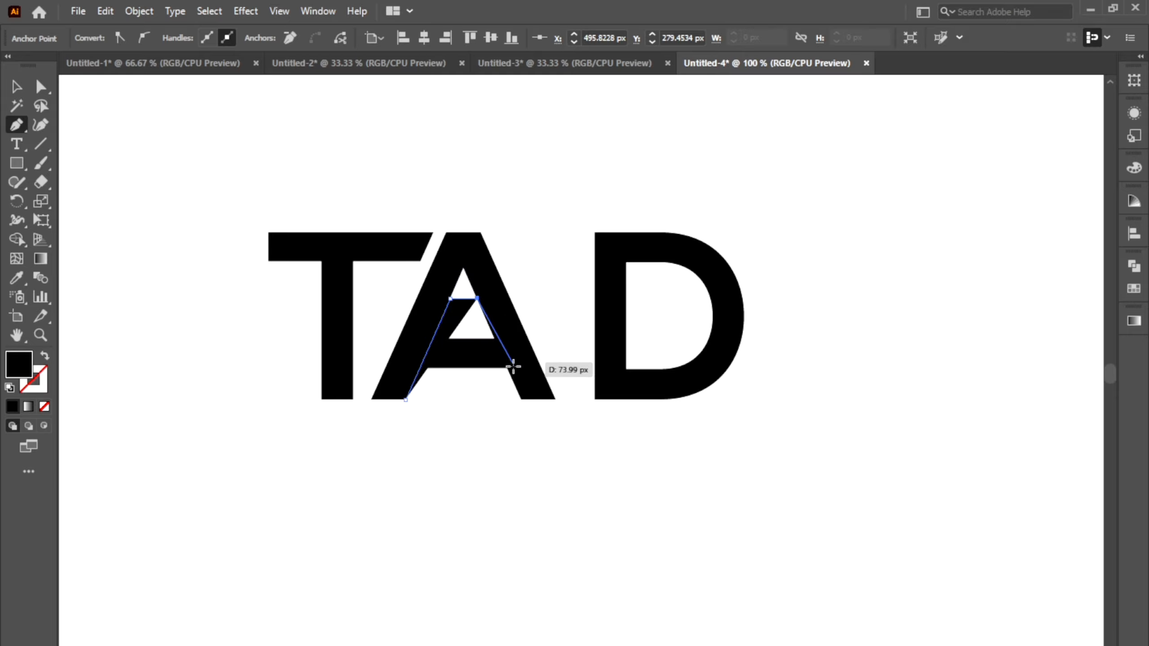
left_click(513, 382)
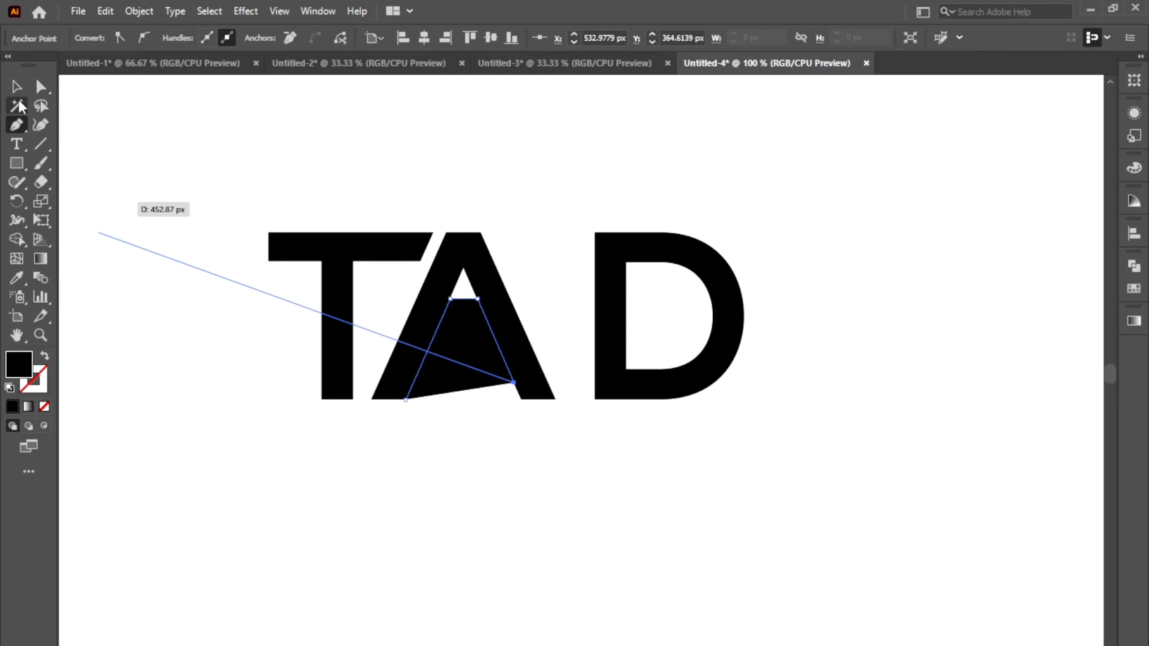
left_click(16, 86)
left_click(331, 154)
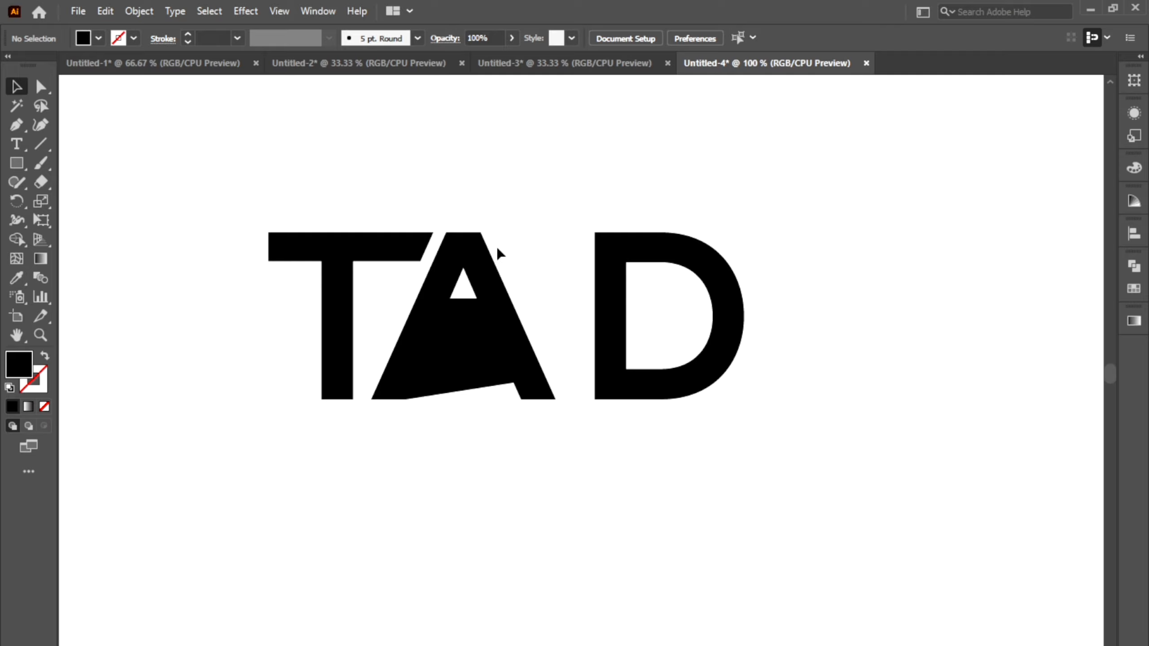
Remove the A's crossbar and the drawn cover shape with Shape Builder, leaving only the two legs
left_click_drag(451, 196, 509, 391)
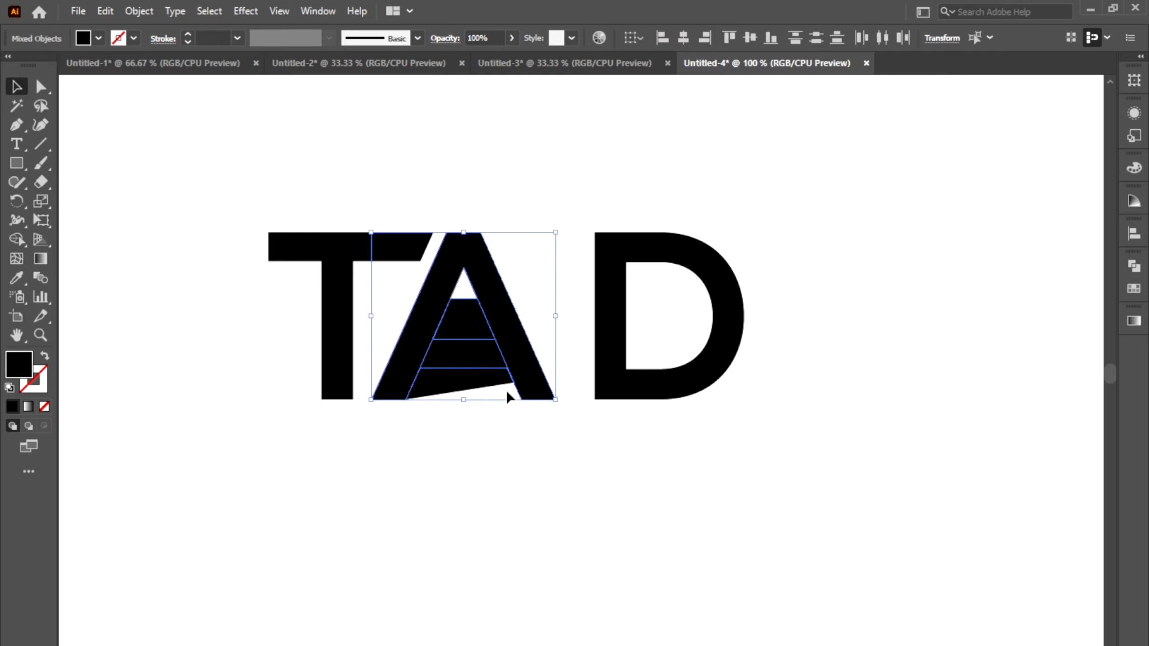
left_click(12, 241)
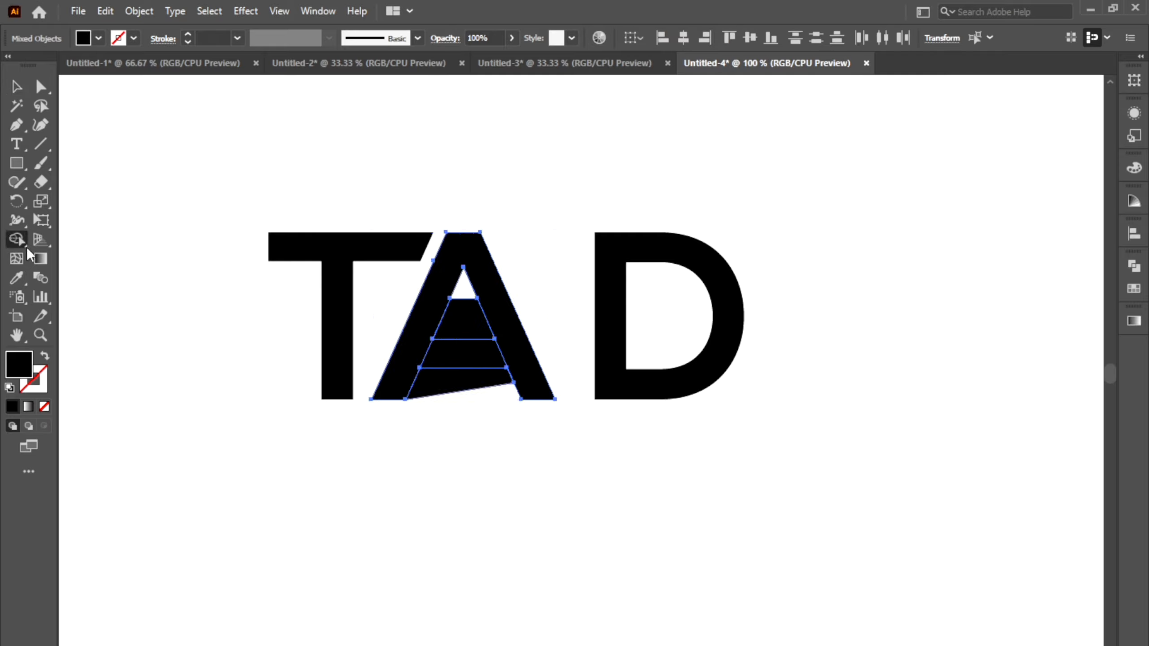
left_click_drag(461, 304, 459, 393, "alt")
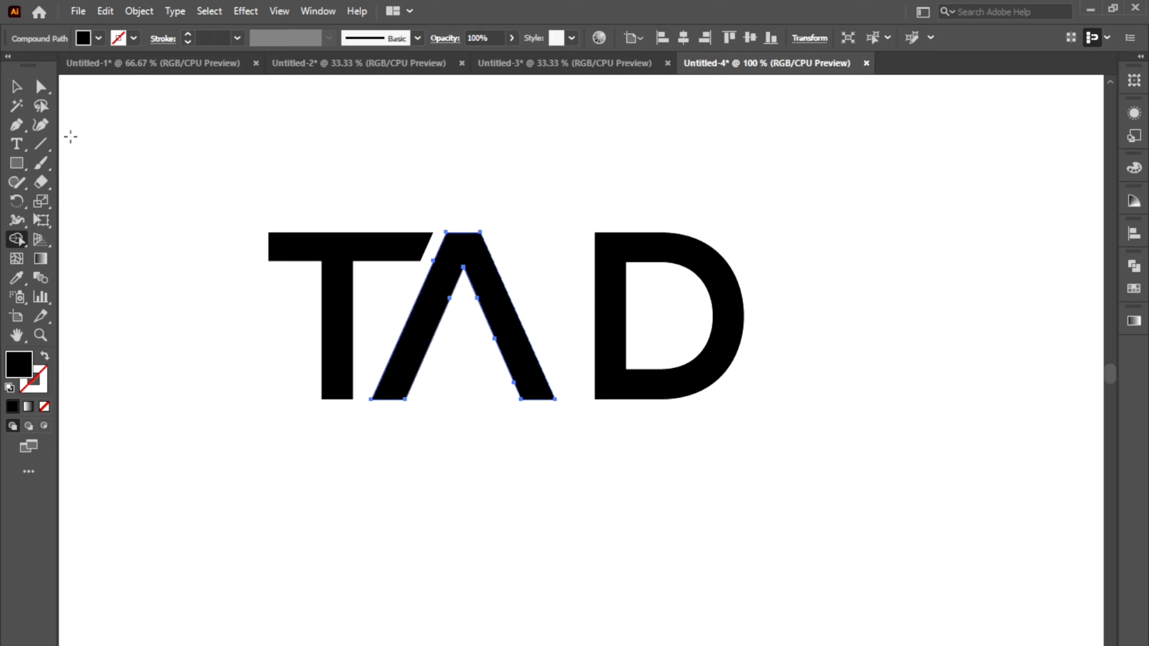
left_click(15, 90)
left_click(413, 151)
Move the letter D horizontally about 32 px left, close to the A
scroll(426, 154, "right", 2)
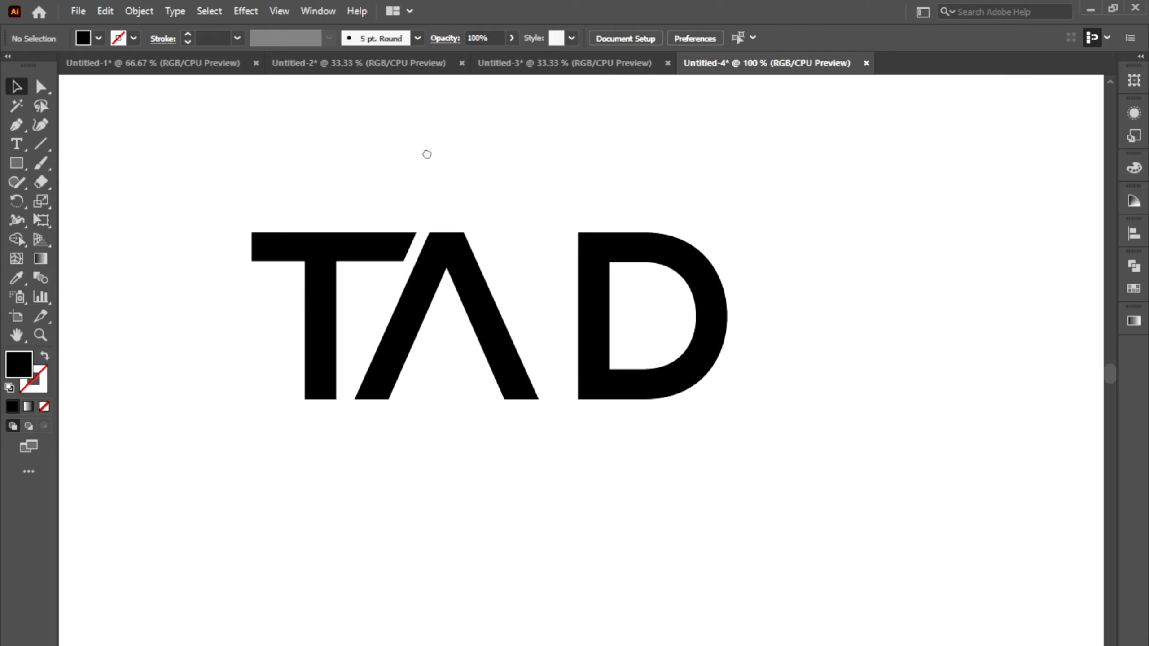
left_click_drag(590, 292, 558, 294)
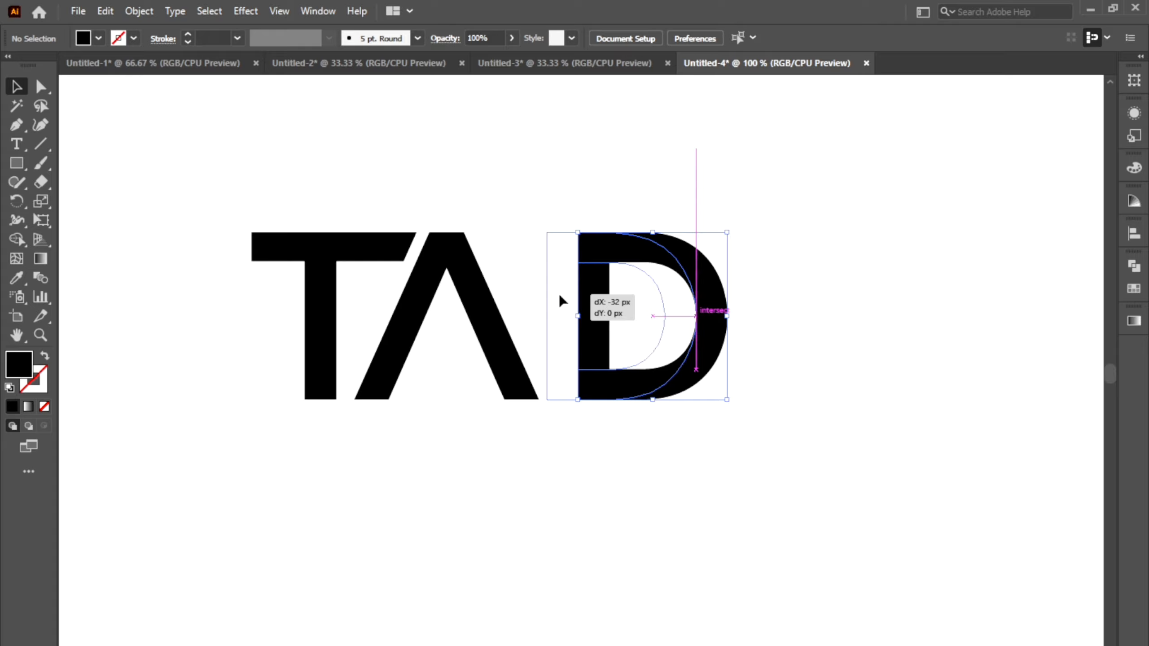
left_click(499, 222)
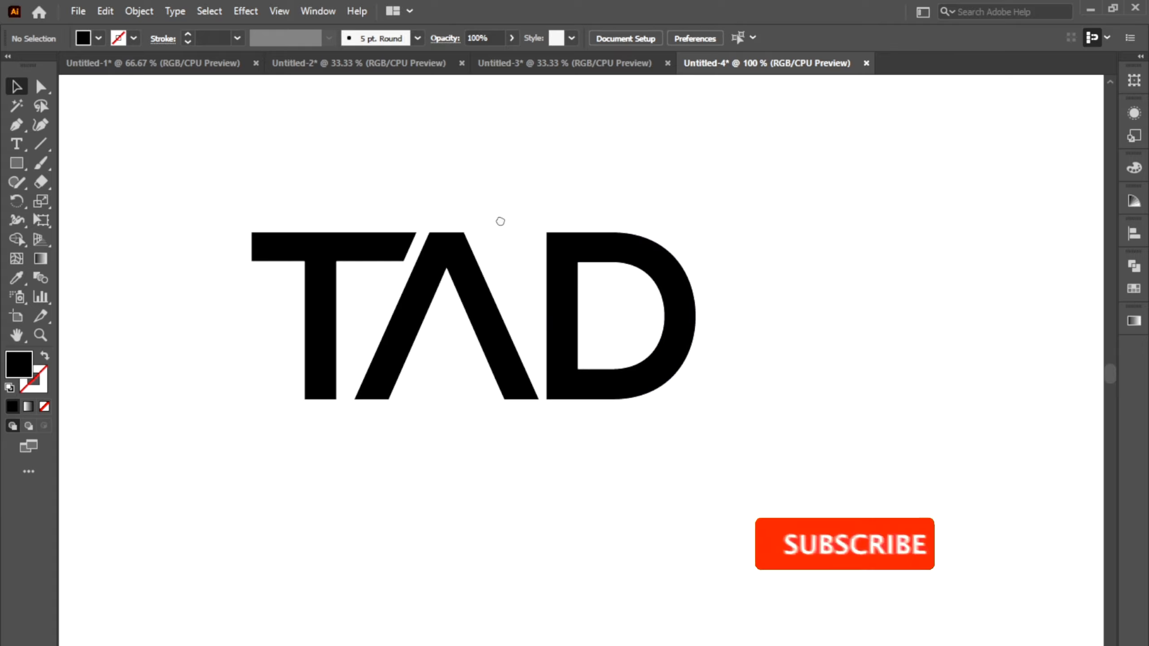
Draw a vertical Pen line through the full height of the D and align it with the stem's inner edge
left_click(14, 124)
left_click(585, 180)
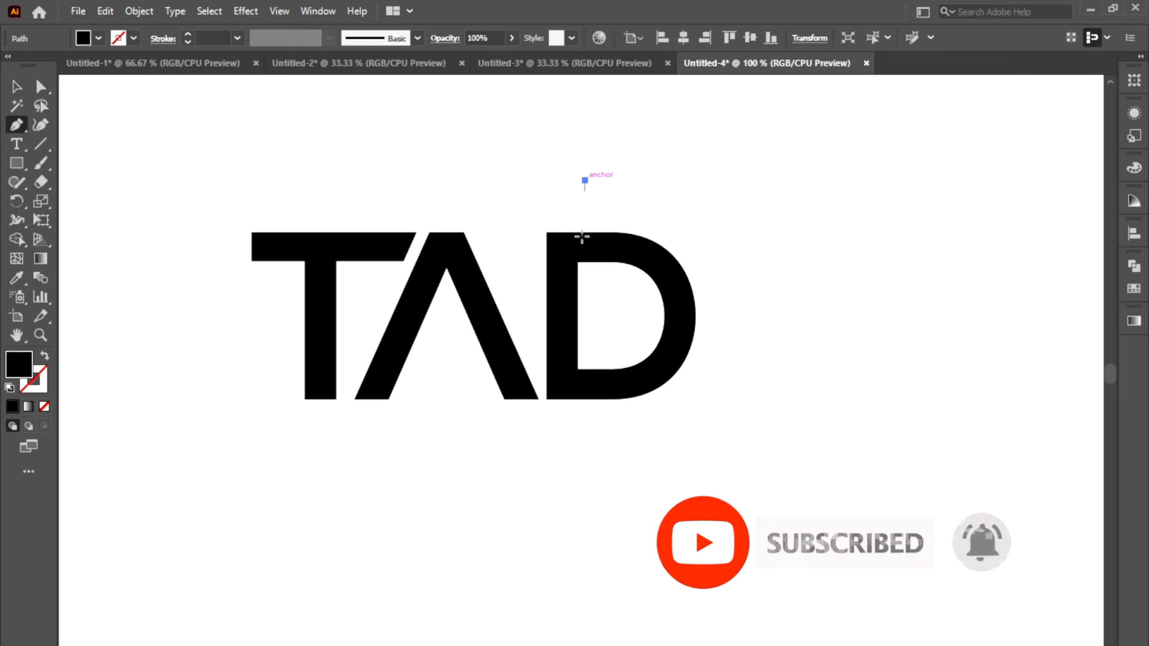
left_click(584, 426)
left_click(16, 86)
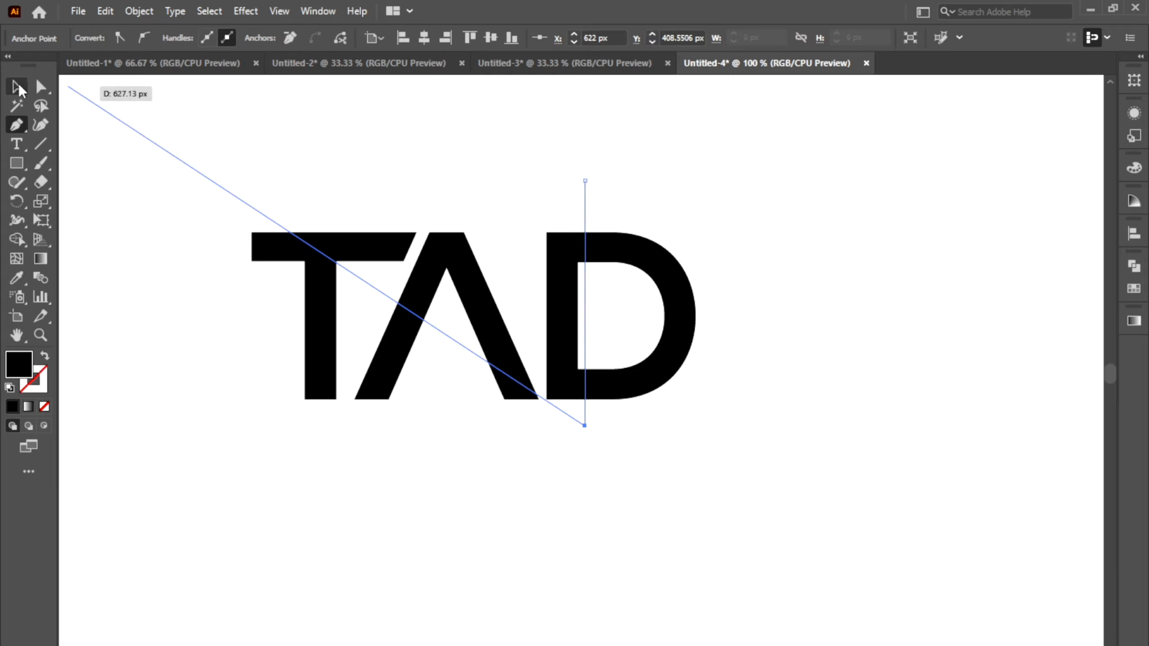
left_click(267, 110)
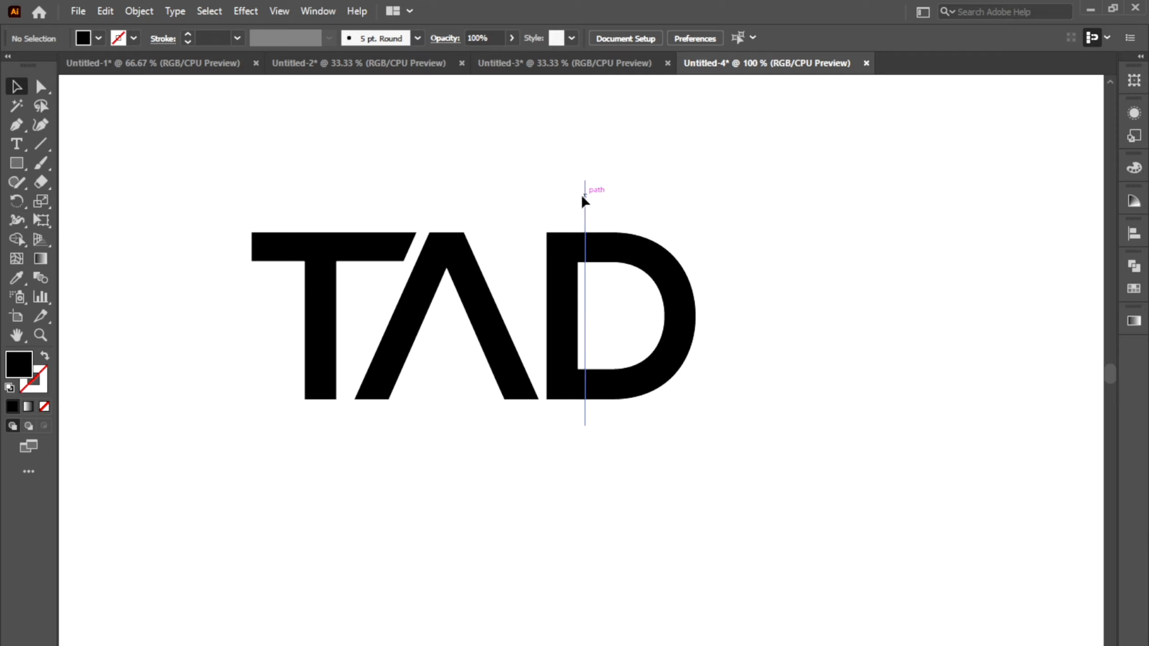
left_click_drag(582, 196, 576, 196)
left_click(604, 181)
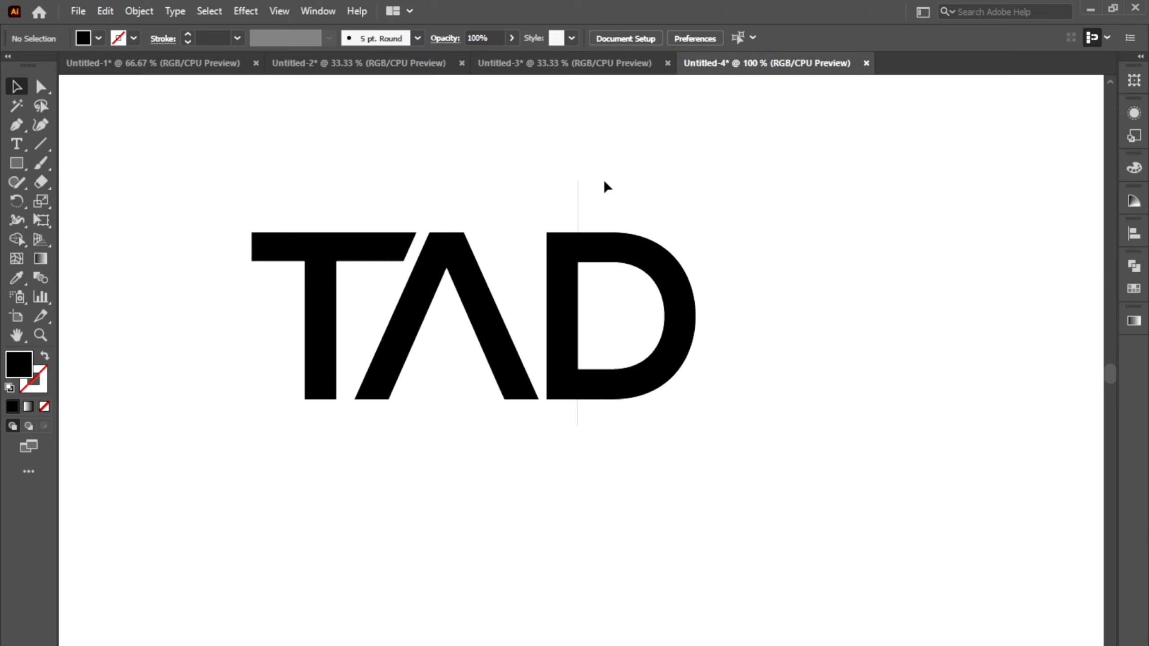
left_click(577, 191)
key("Right")
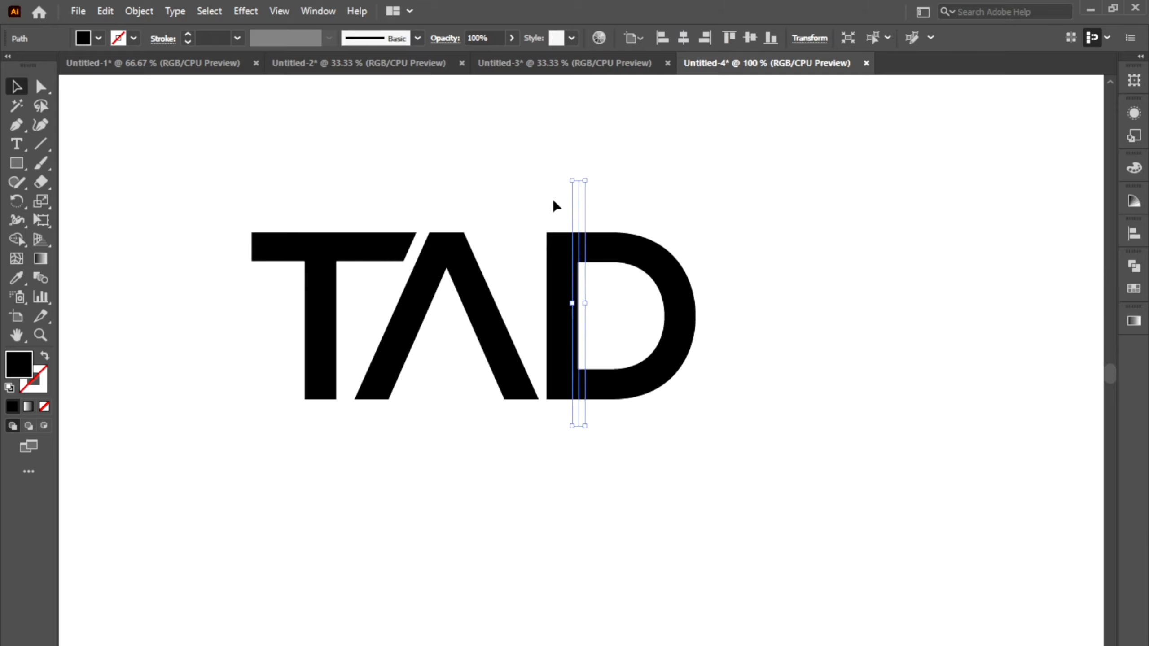
Remove the D's vertical stem along the line with Shape Builder and delete the leftover line
left_click_drag(549, 174, 637, 258)
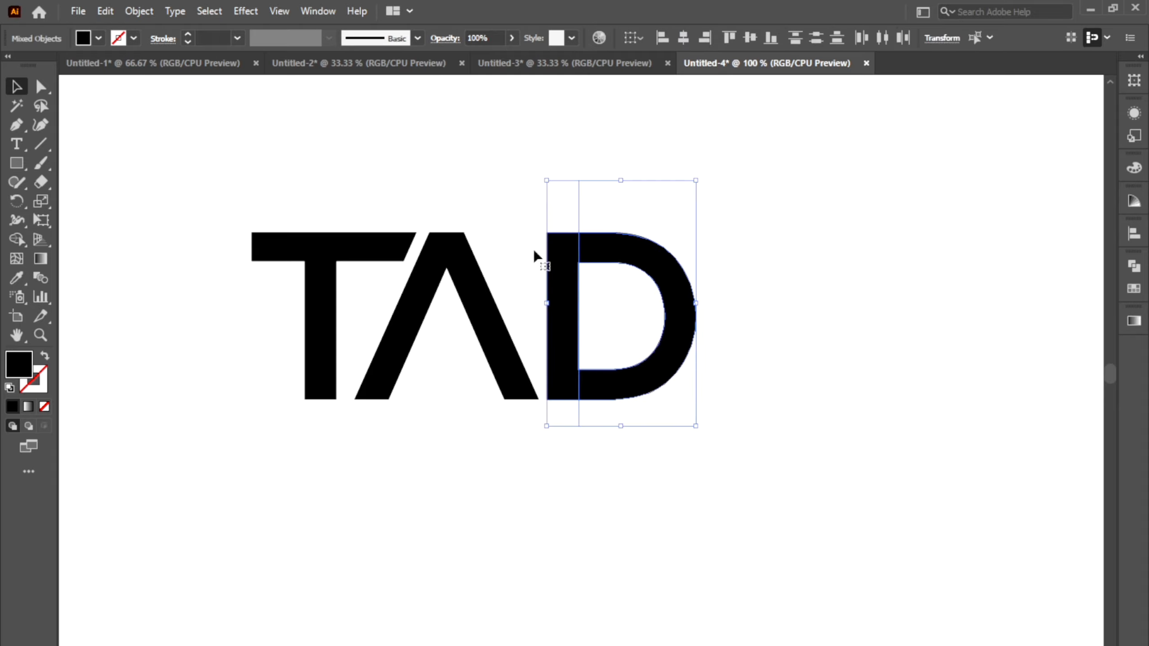
left_click(18, 239)
left_click(547, 272, "alt")
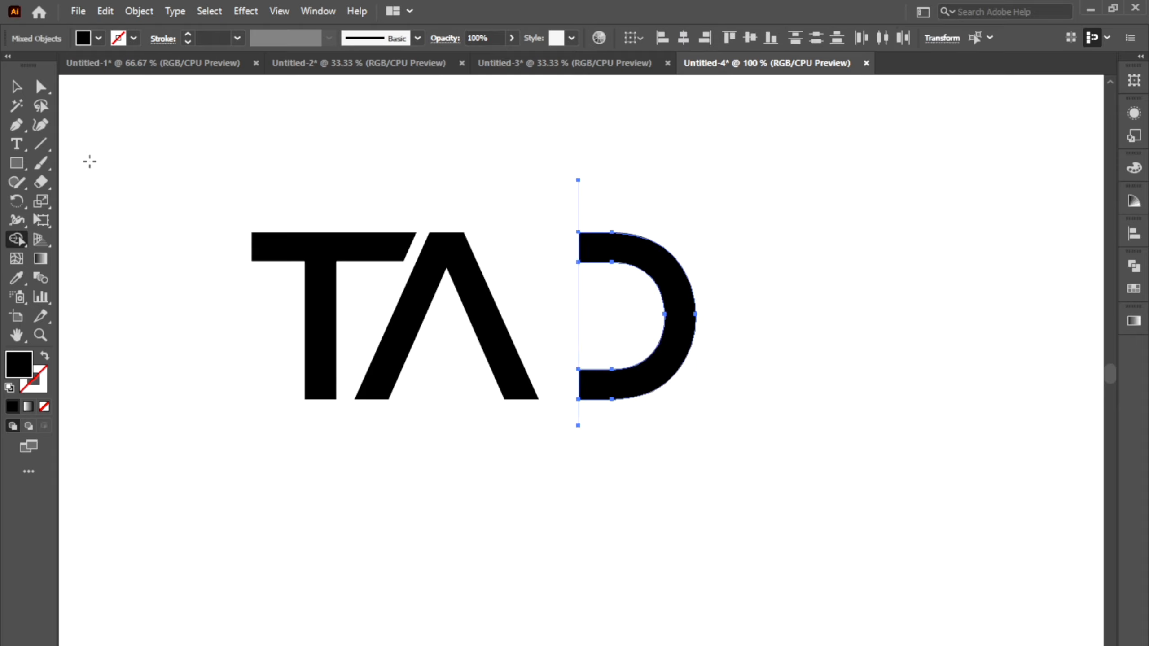
left_click(16, 86)
mouse_move(621, 158)
left_mouse_down()
mouse_move(563, 196)
mouse_move(521, 197)
left_mouse_up()
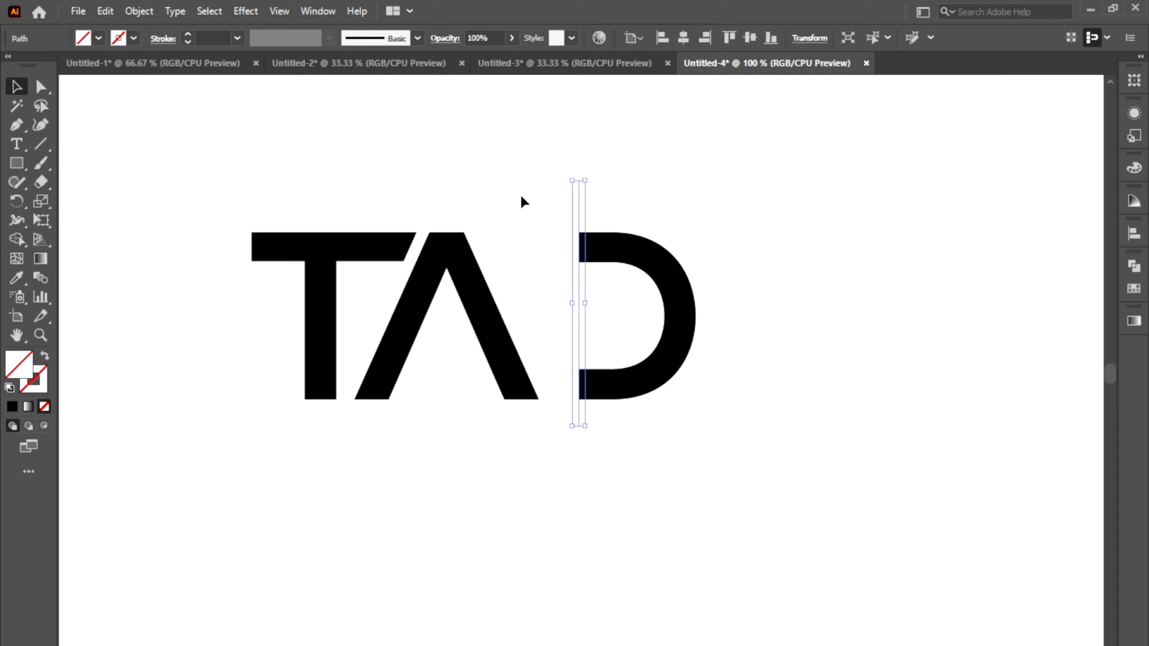
key("Delete")
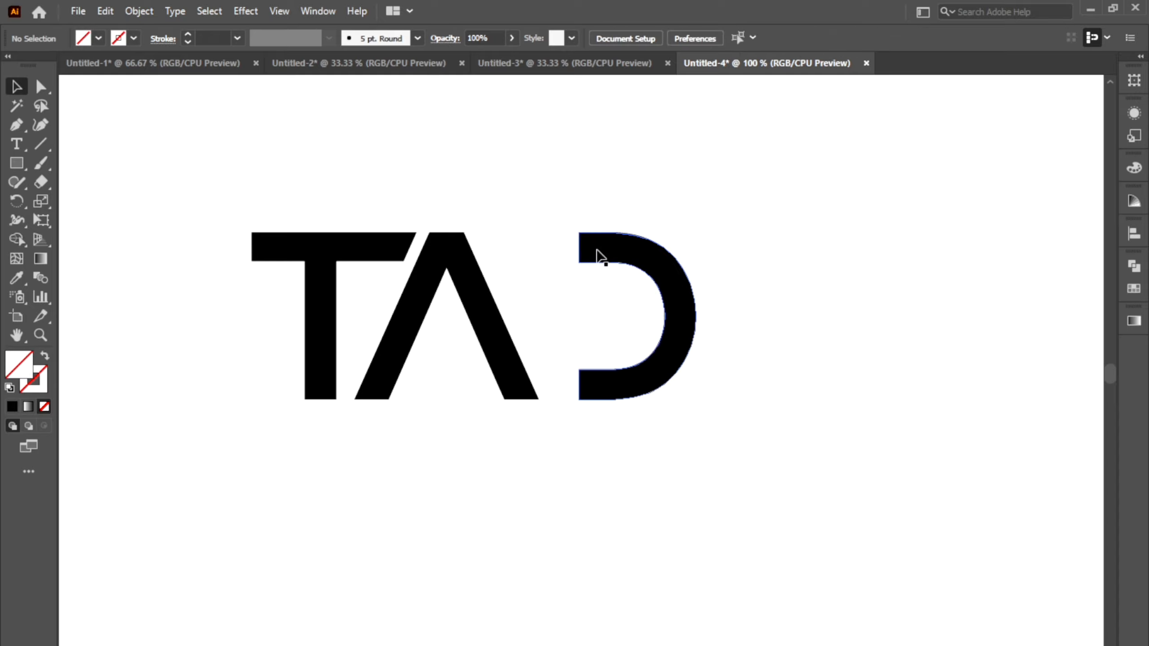
Extend the D's two open ends leftward and shift the letter left so its arms overlap the A
left_click_drag(591, 250, 572, 252)
left_click(613, 177)
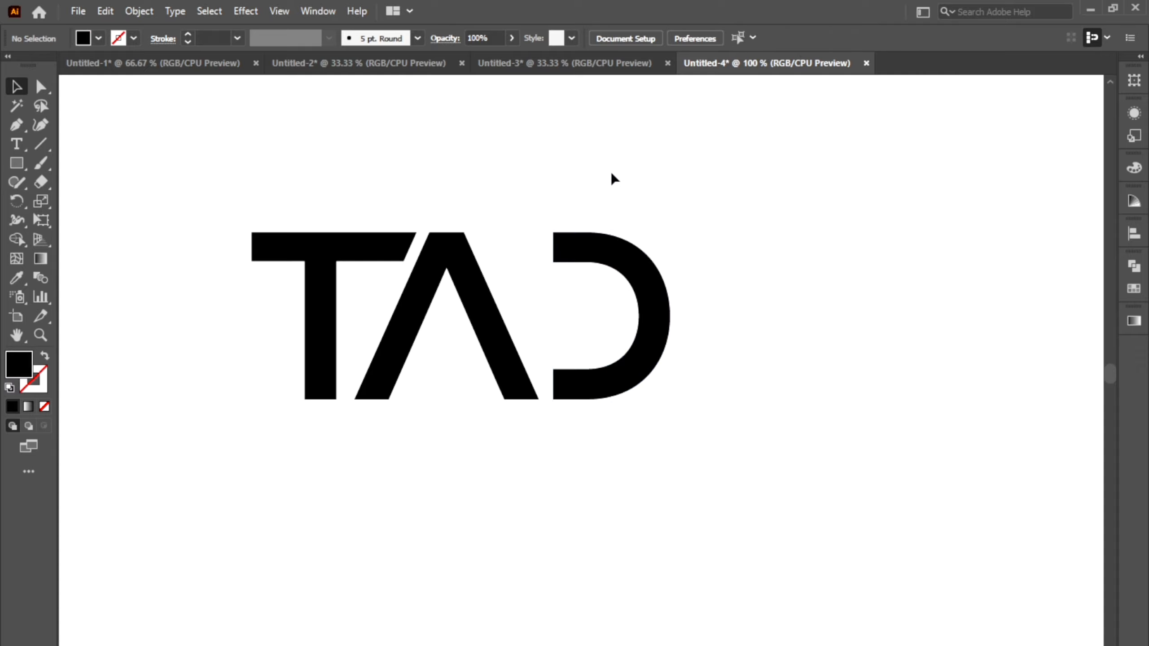
left_click(41, 88)
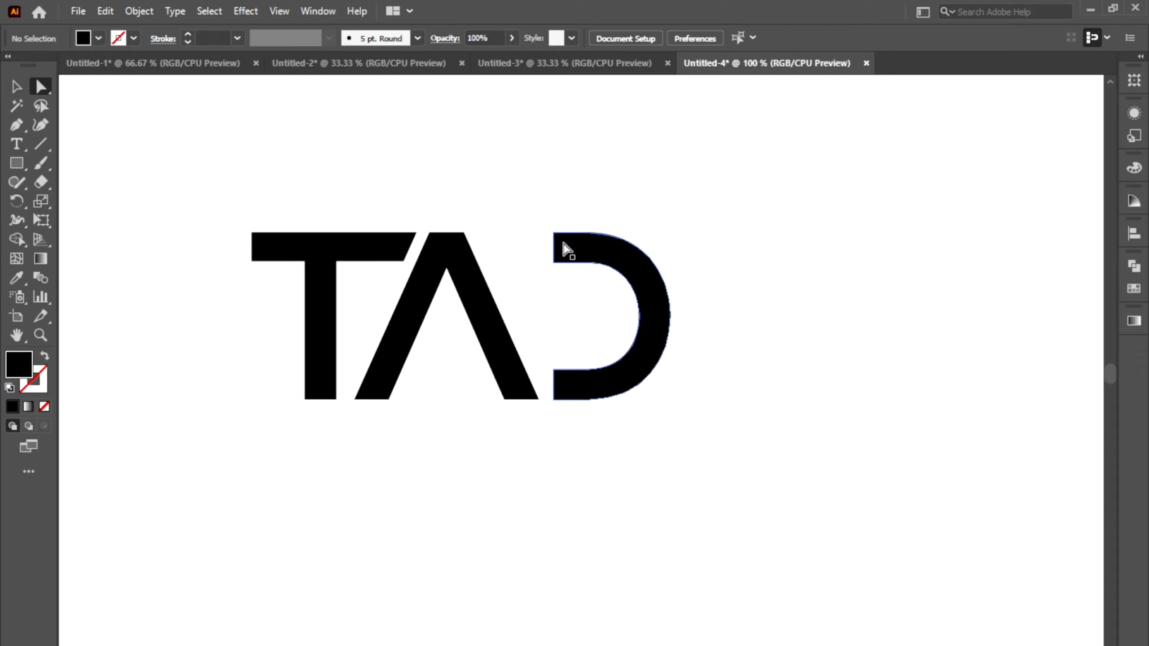
left_click_drag(547, 228, 486, 358)
left_click(454, 195)
key("v")
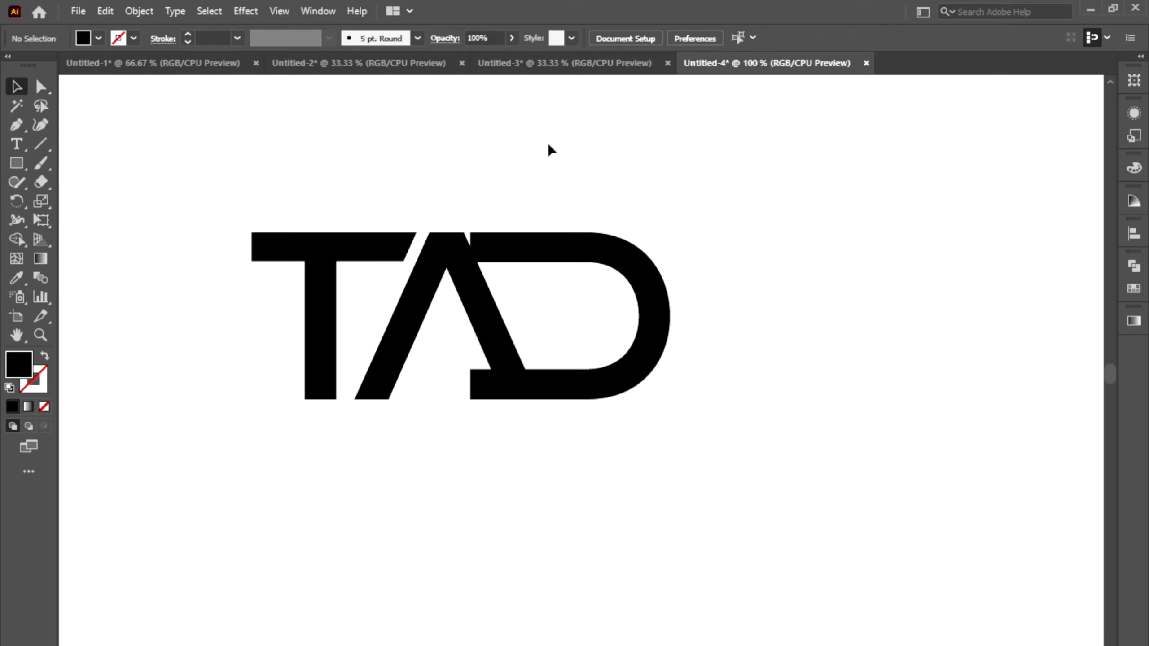
left_click_drag(601, 254, 562, 258)
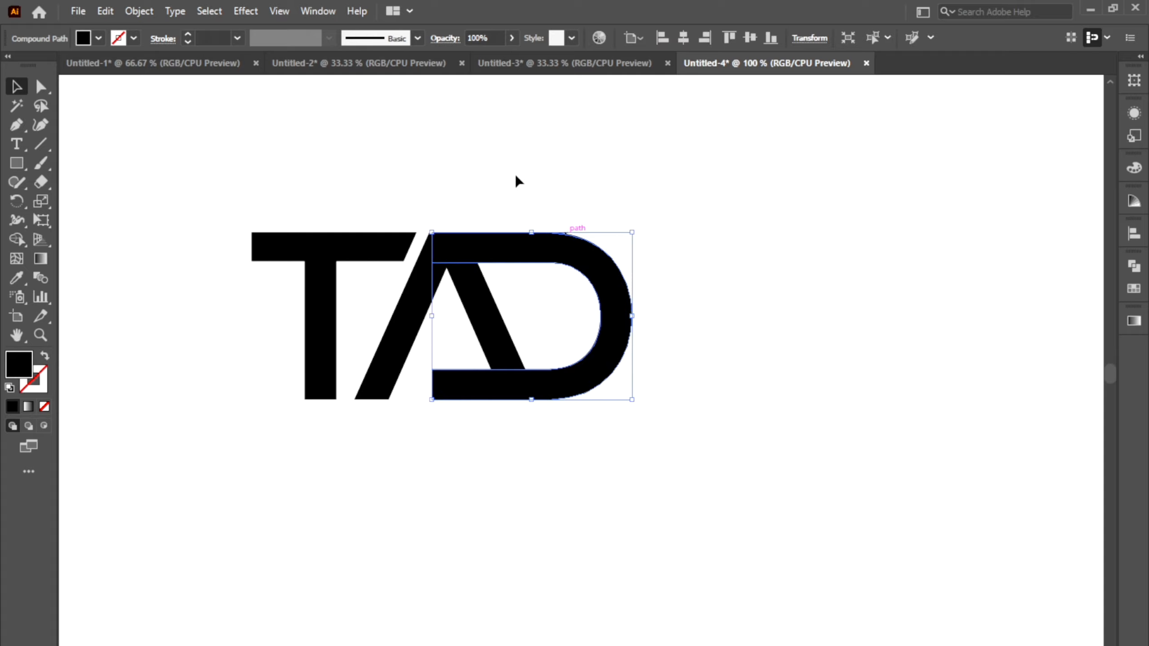
left_click(515, 175)
Offset the A's path by 12 px with miter joins and fill the offset shape with yellow
left_click(494, 297)
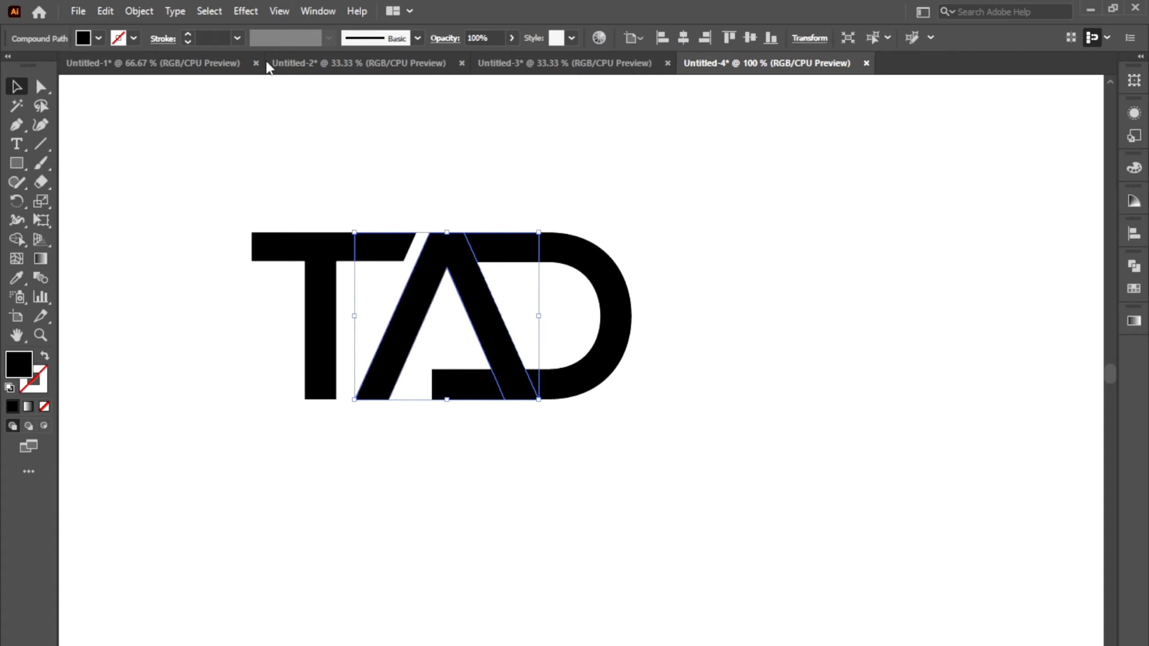
left_click(139, 11)
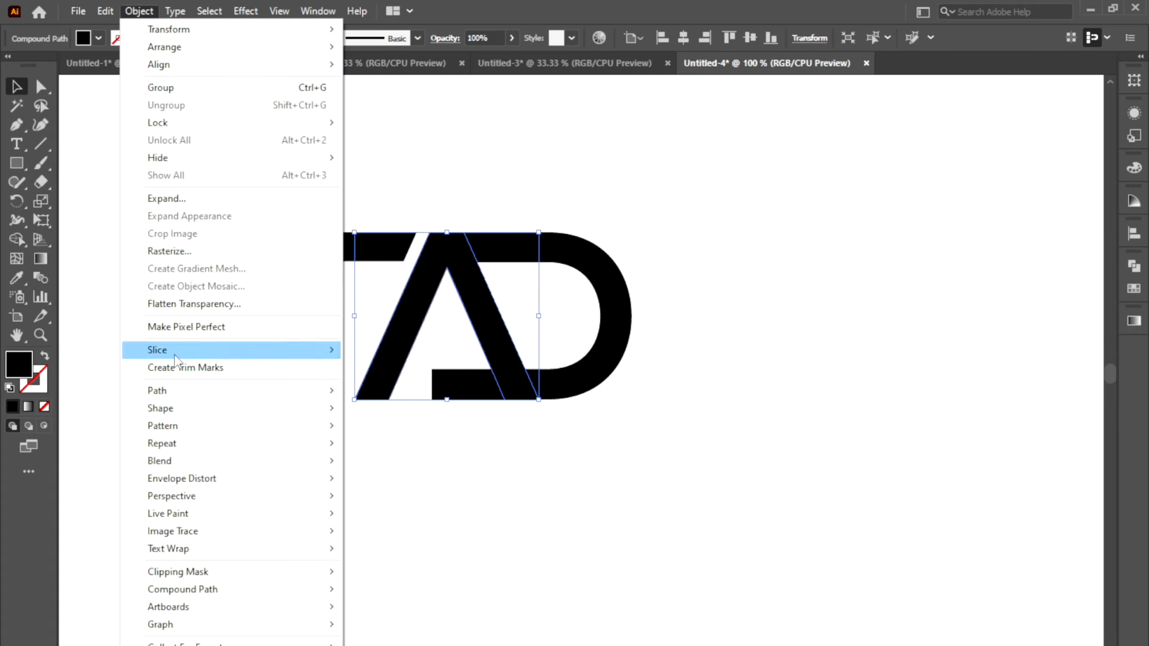
mouse_move(202, 401)
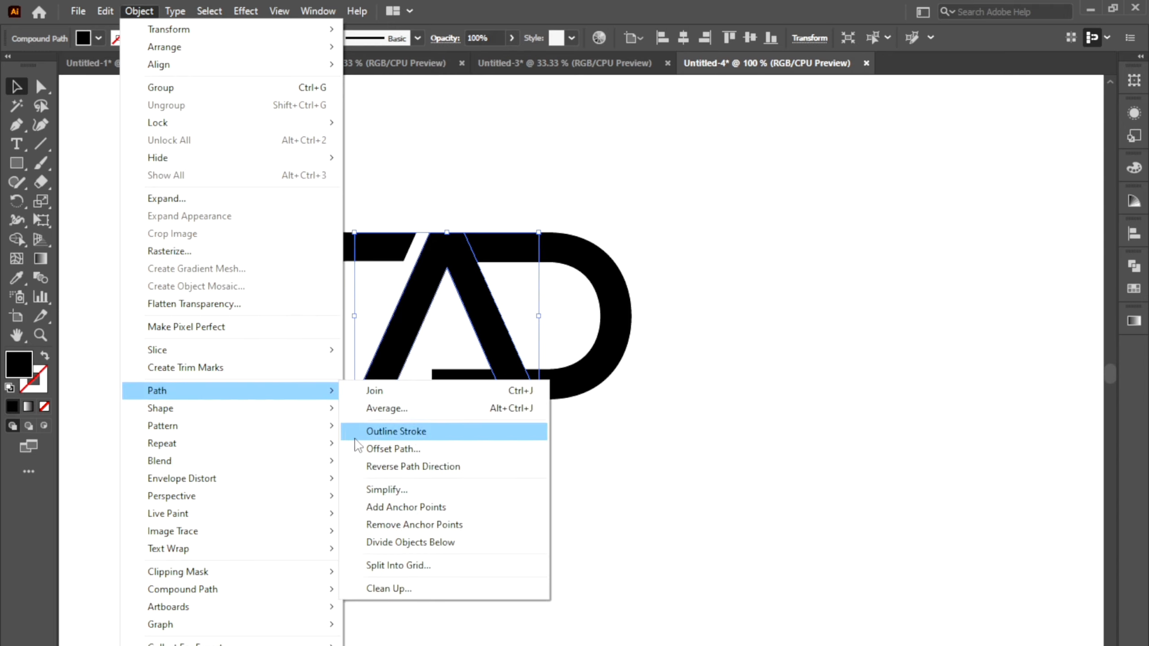
left_click(407, 447)
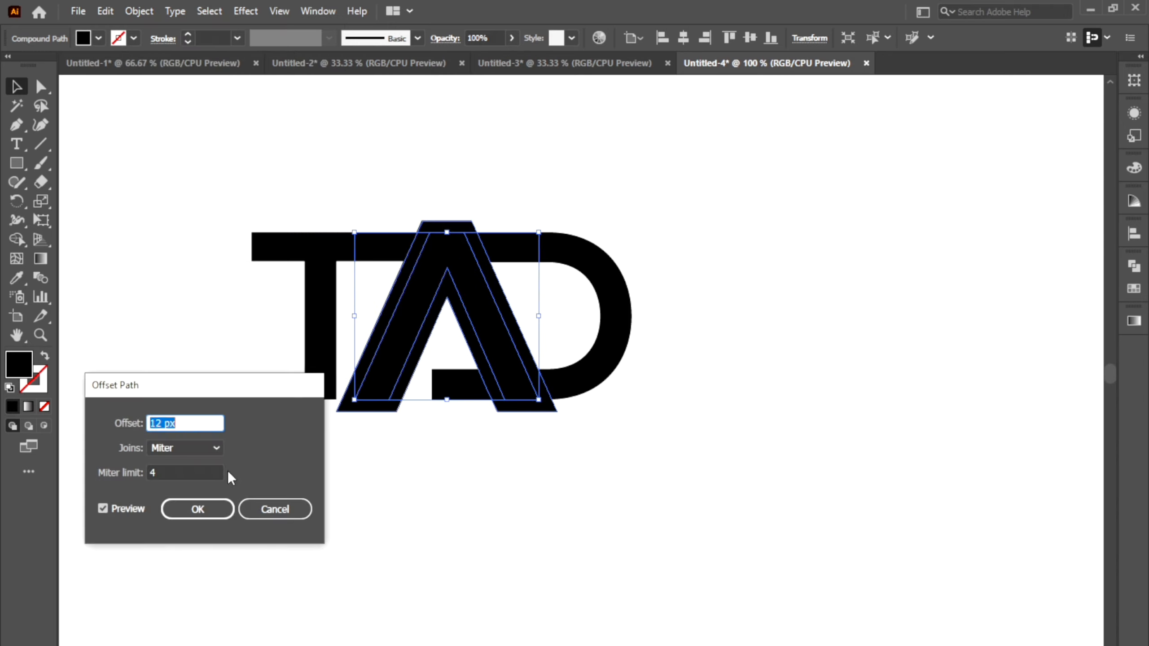
left_click(197, 509)
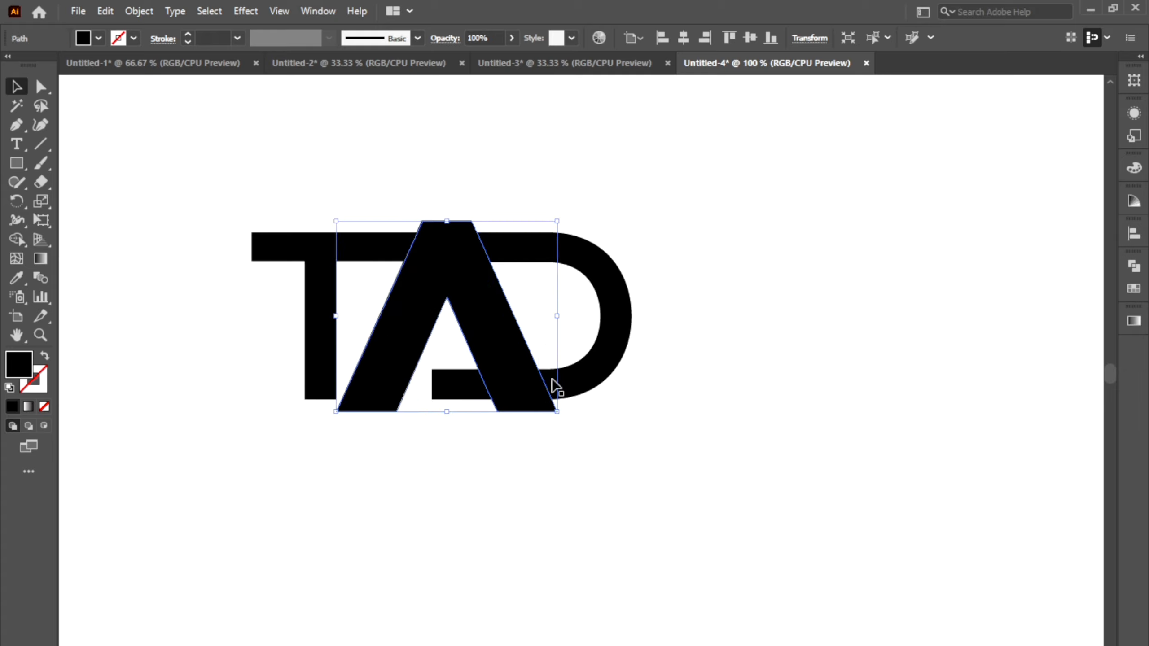
left_click(1133, 287)
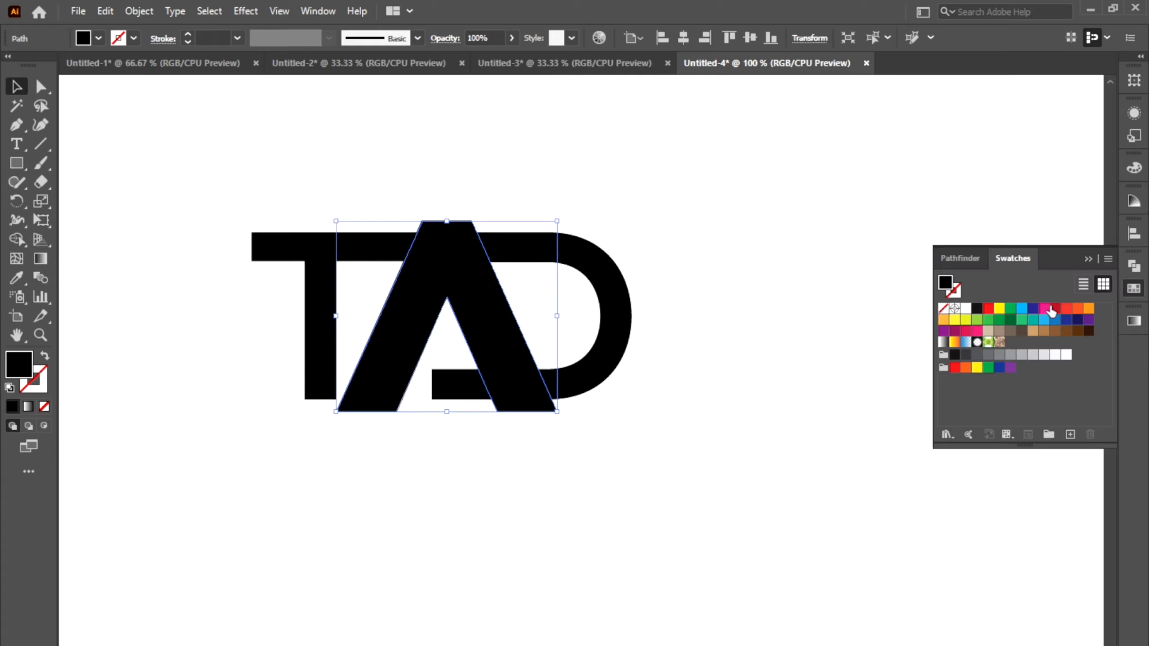
left_click(1003, 312)
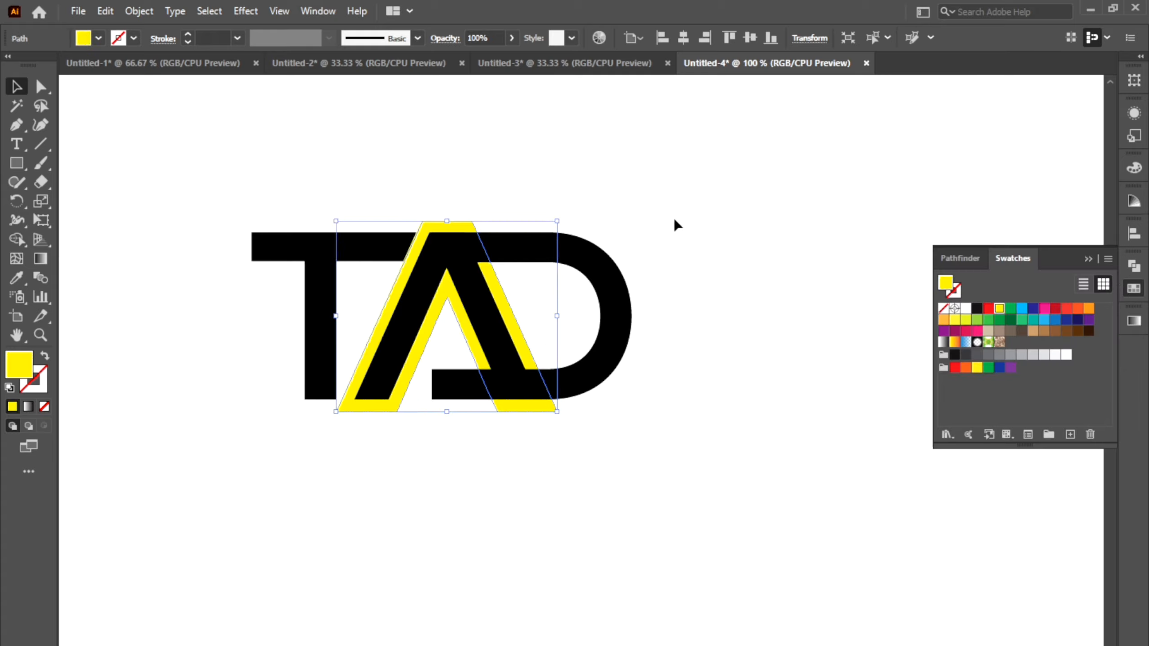
Remove the yellow offset areas around the A with Shape Builder, cutting slanted gaps between the A and both arms of the D
left_click_drag(629, 187, 505, 264)
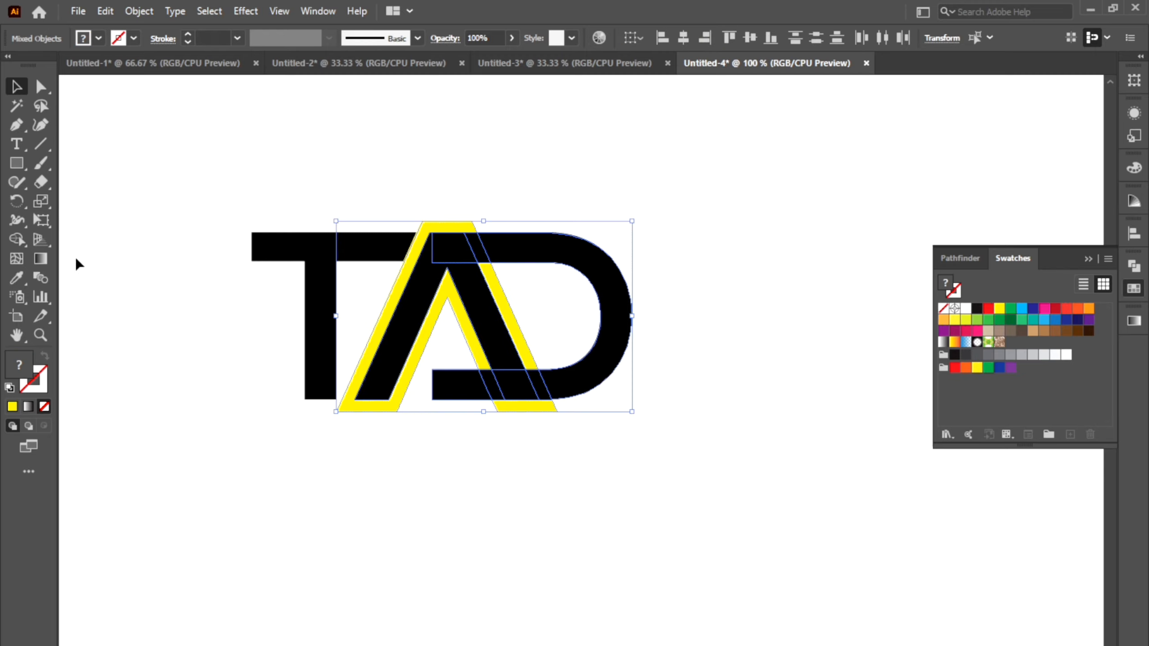
left_click(16, 240)
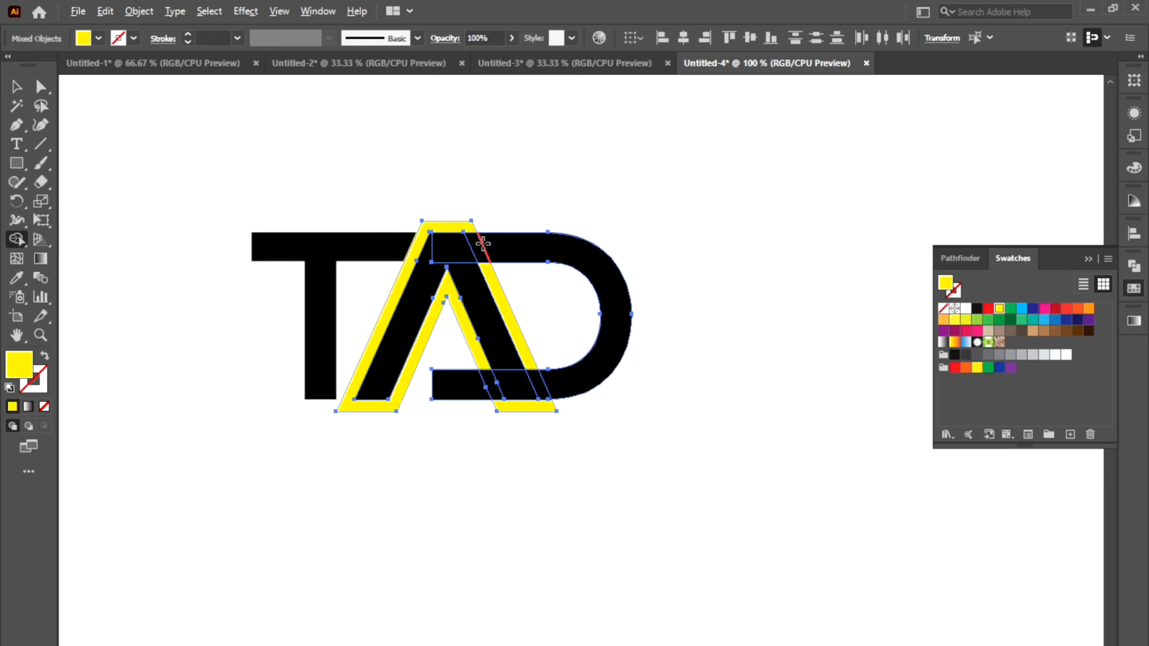
scroll(482, 245, "up", 2)
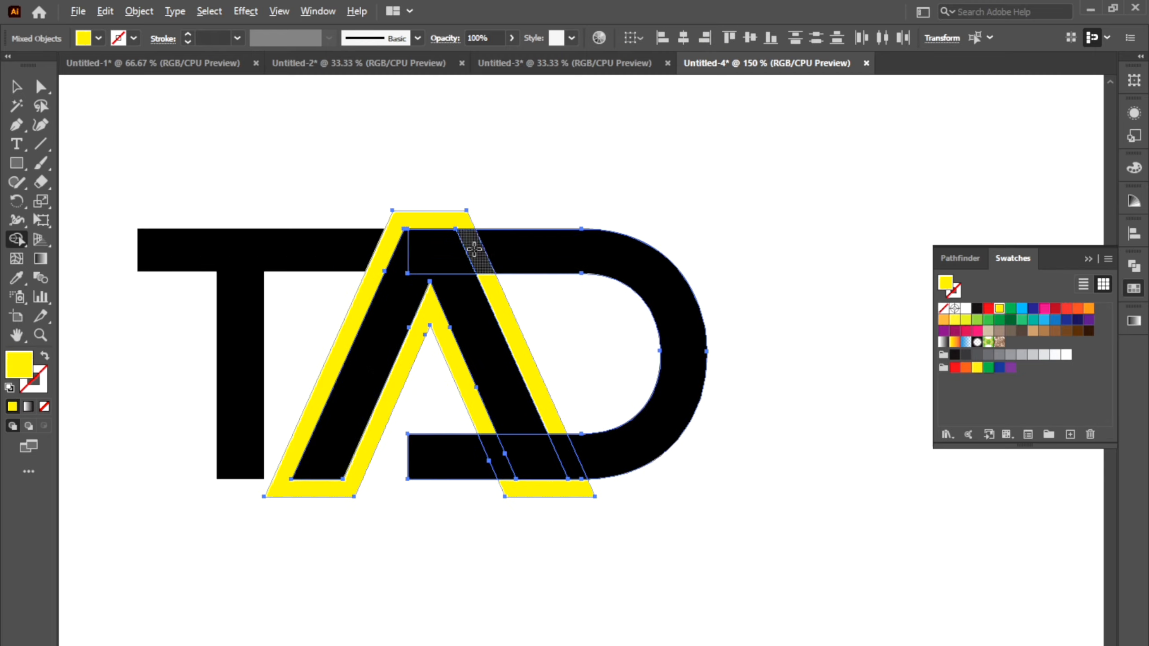
left_click(457, 218, "alt")
left_click(498, 298, "alt")
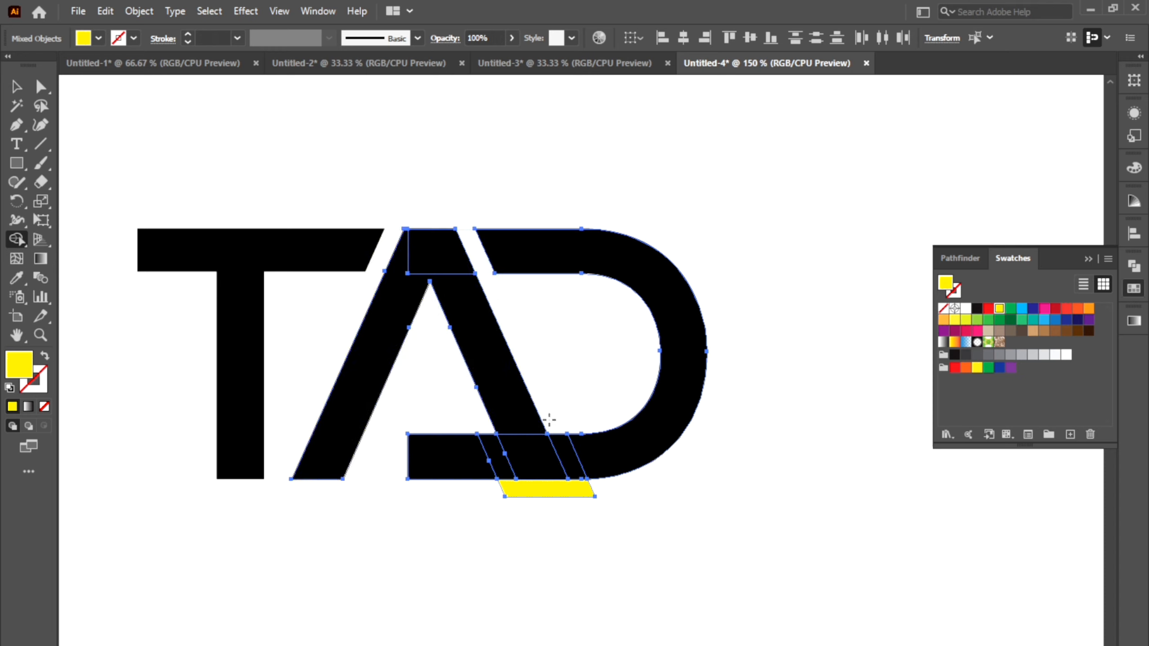
left_click(570, 476, "alt")
left_click(570, 492, "alt")
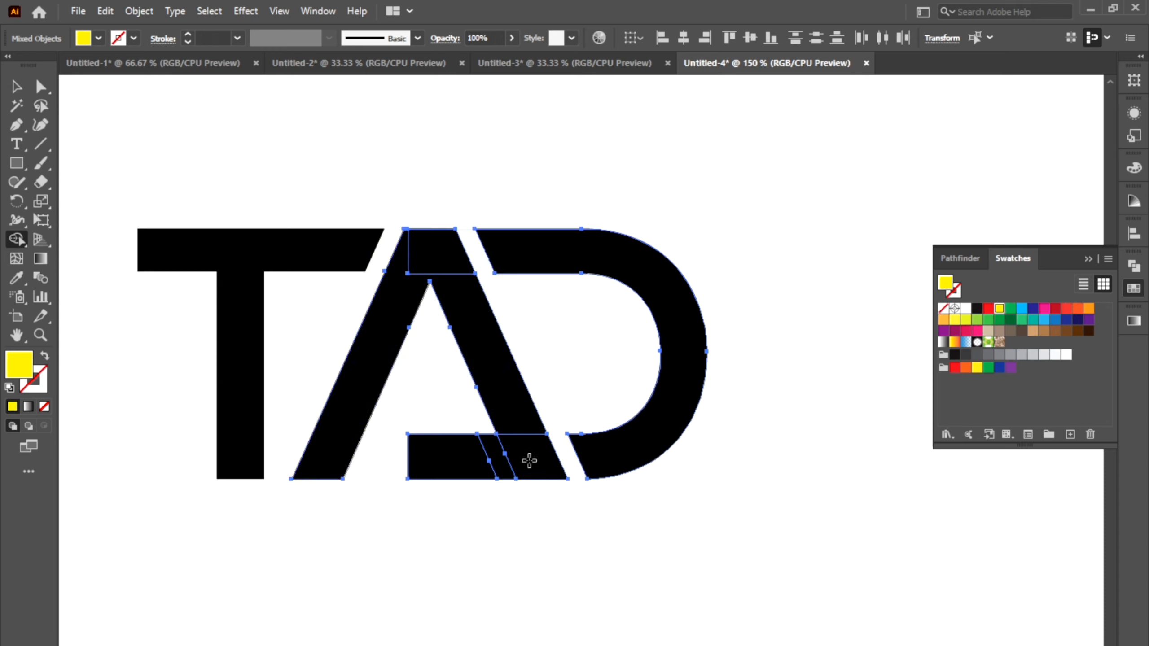
Merge the A's pieces with the D's leftover lower arm into one yellow shape using Shape Builder
mouse_move(529, 429)
left_mouse_down()
mouse_move(510, 454)
mouse_move(463, 456)
mouse_move(461, 308)
left_mouse_up()
left_click(28, 89)
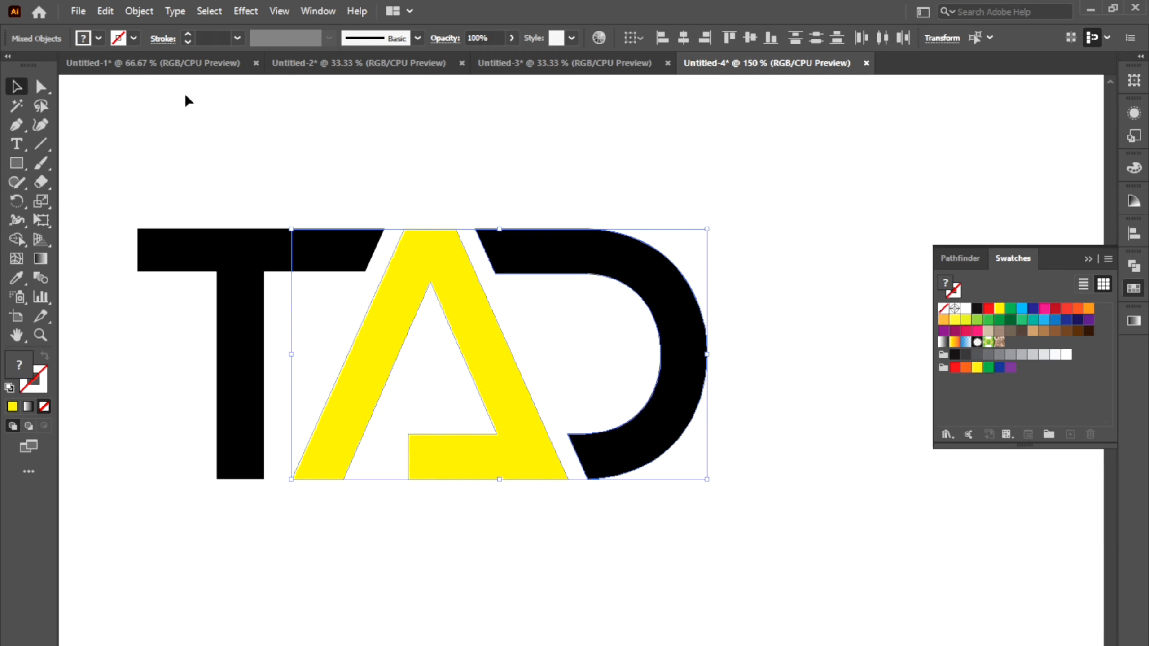
left_click(184, 103)
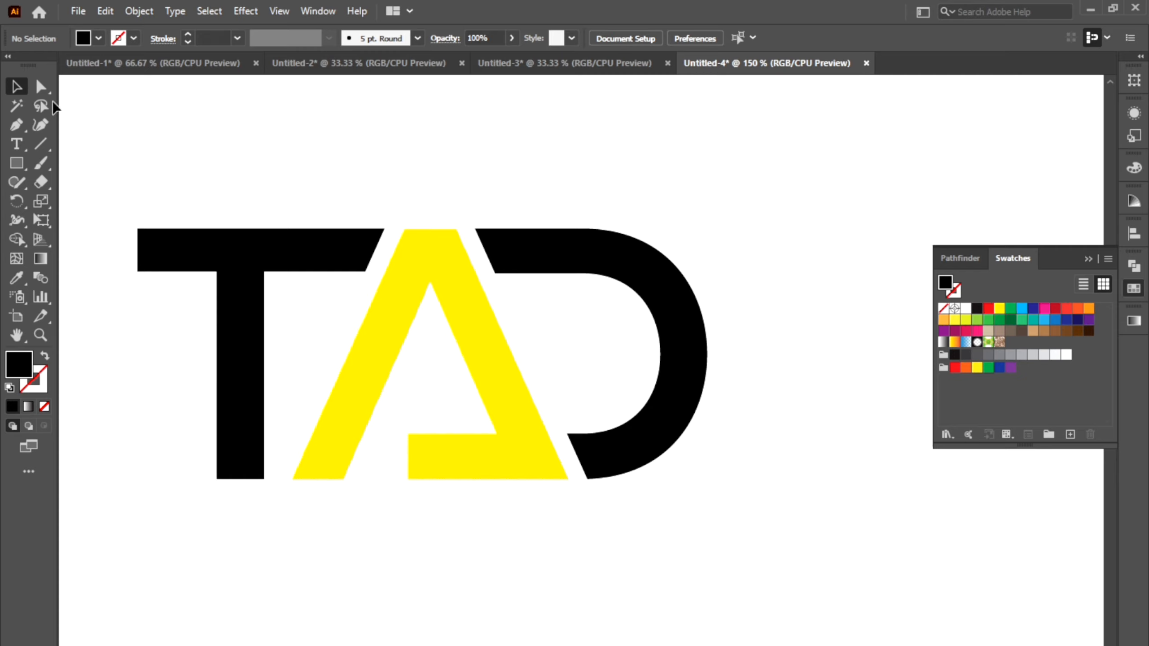
Shift the upper corner anchor at the open end of the A's bottom bar right to slant that end
left_click(416, 441)
key("shift+Right")
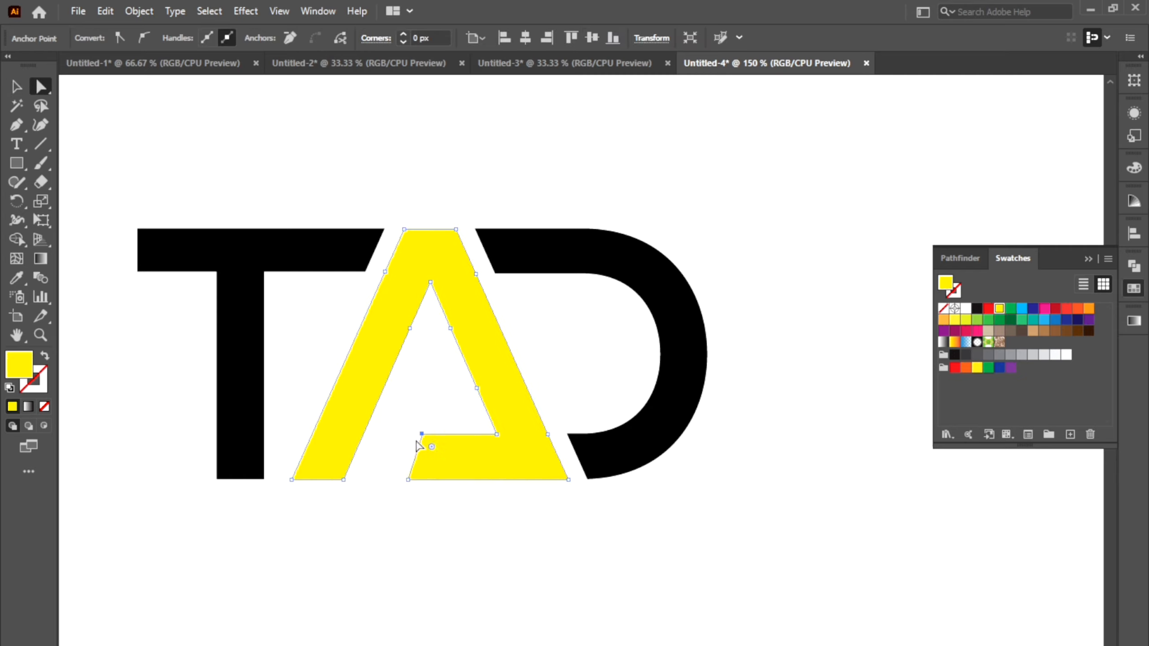
left_click(458, 516)
scroll(458, 516, "down", 1)
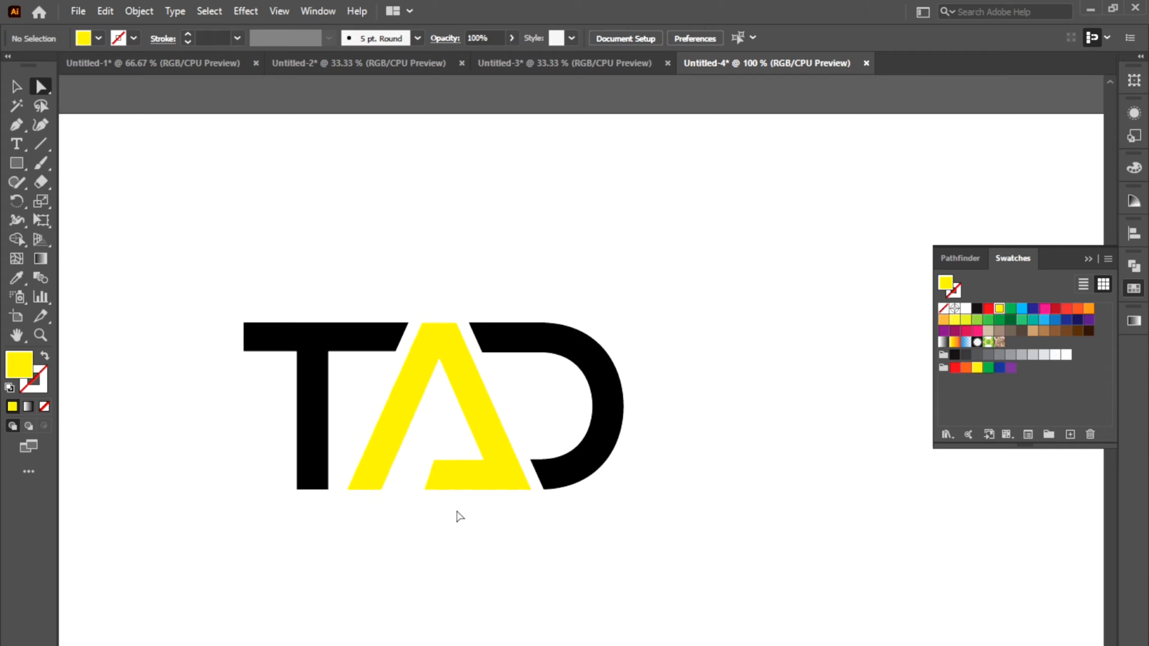
Fill the yellow A with the black swatch and apply the same black to all three letters
left_click(22, 86)
left_click(416, 345)
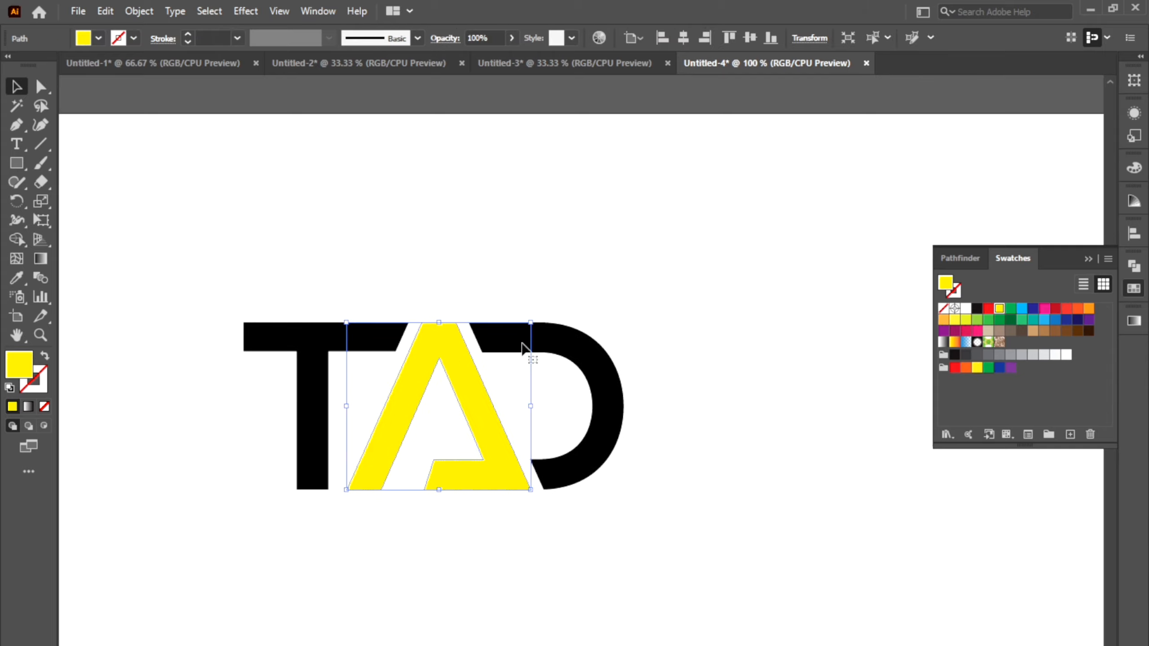
left_click(978, 311)
left_click(783, 305)
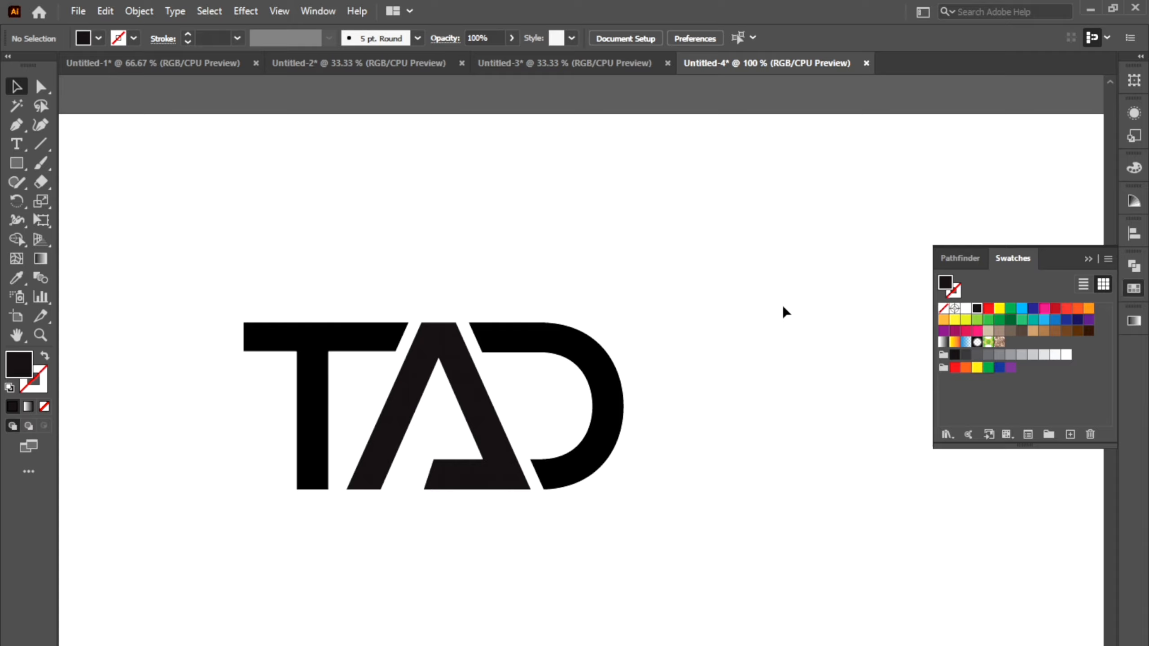
scroll(783, 306, "down", 1)
left_click_drag(402, 274, 683, 434)
left_click(977, 311)
left_click(831, 318)
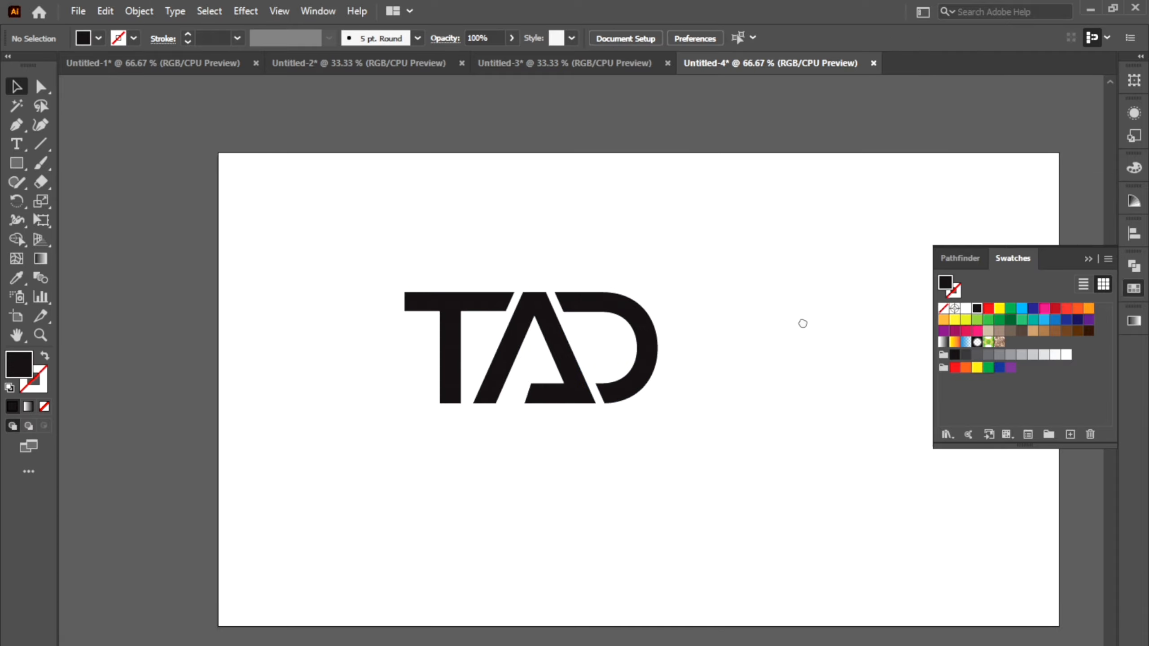
Add a text line reading COMPANY NAME below the TAD lettermark
scroll(754, 321, "up", 2)
left_click_drag(754, 321, 851, 289)
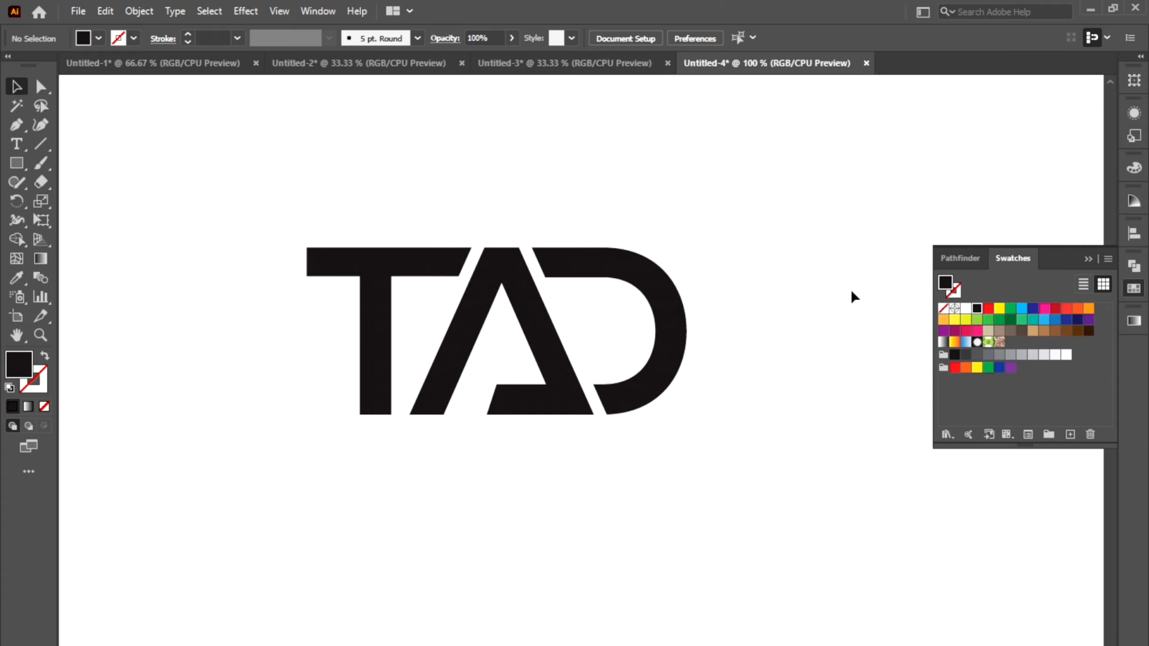
left_click(17, 145)
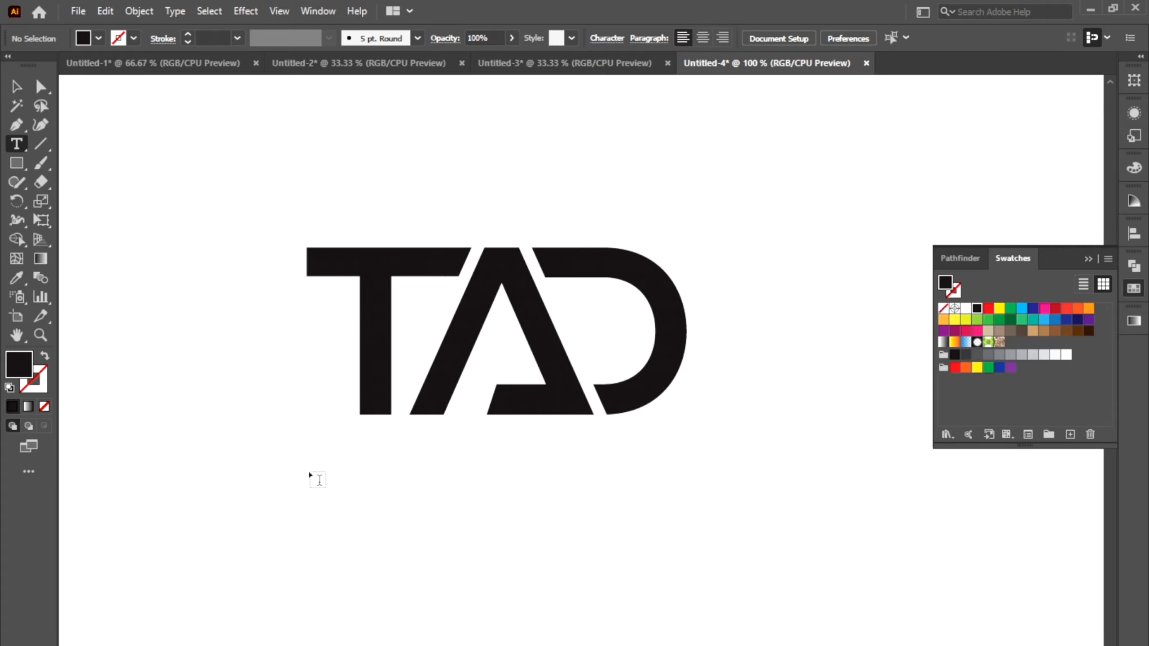
left_click(318, 478)
key("BackSpace")
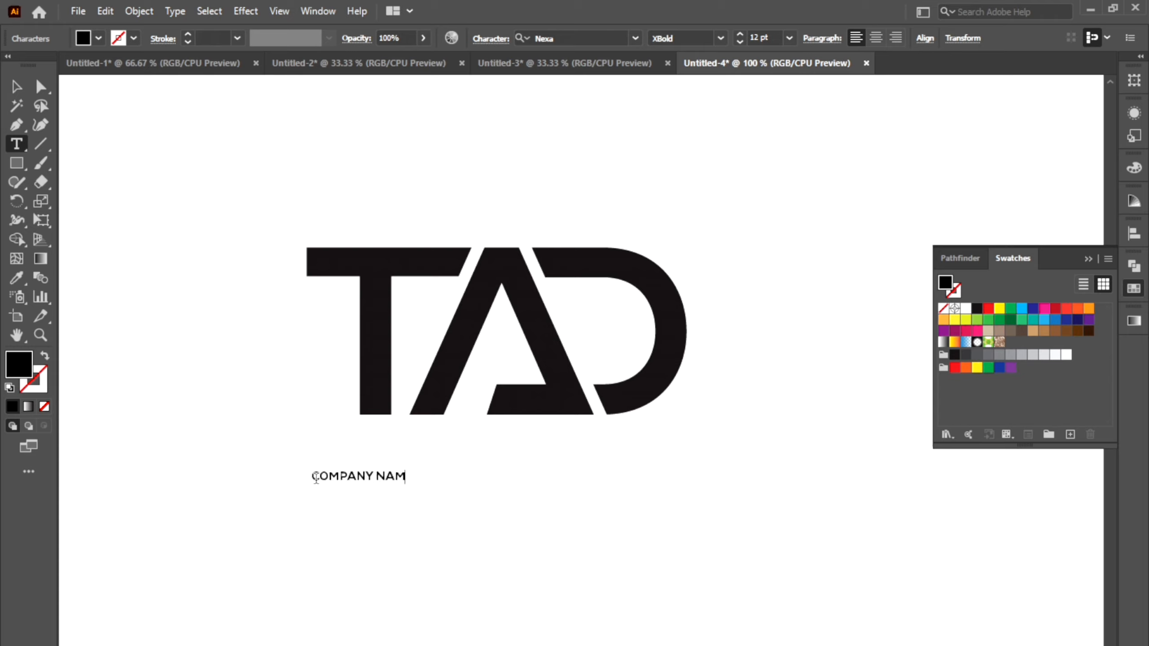
key("Escape")
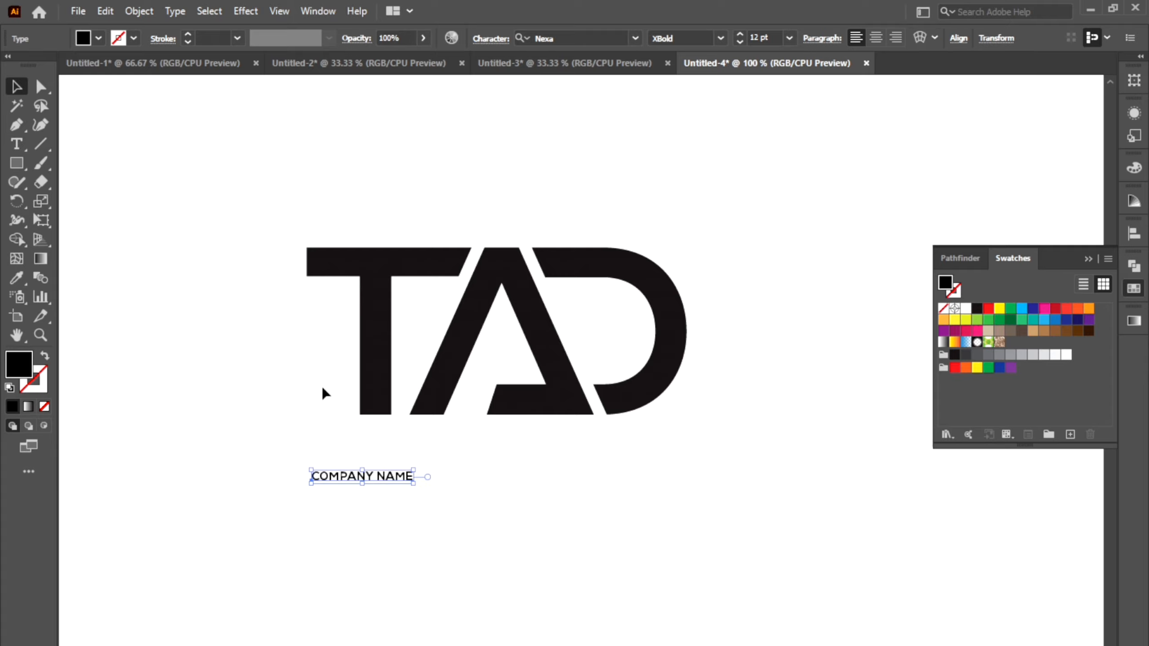
Enlarge the COMPANY NAME text to roughly the lettermark's width and place it close beneath the letters
left_click_drag(413, 483, 538, 531)
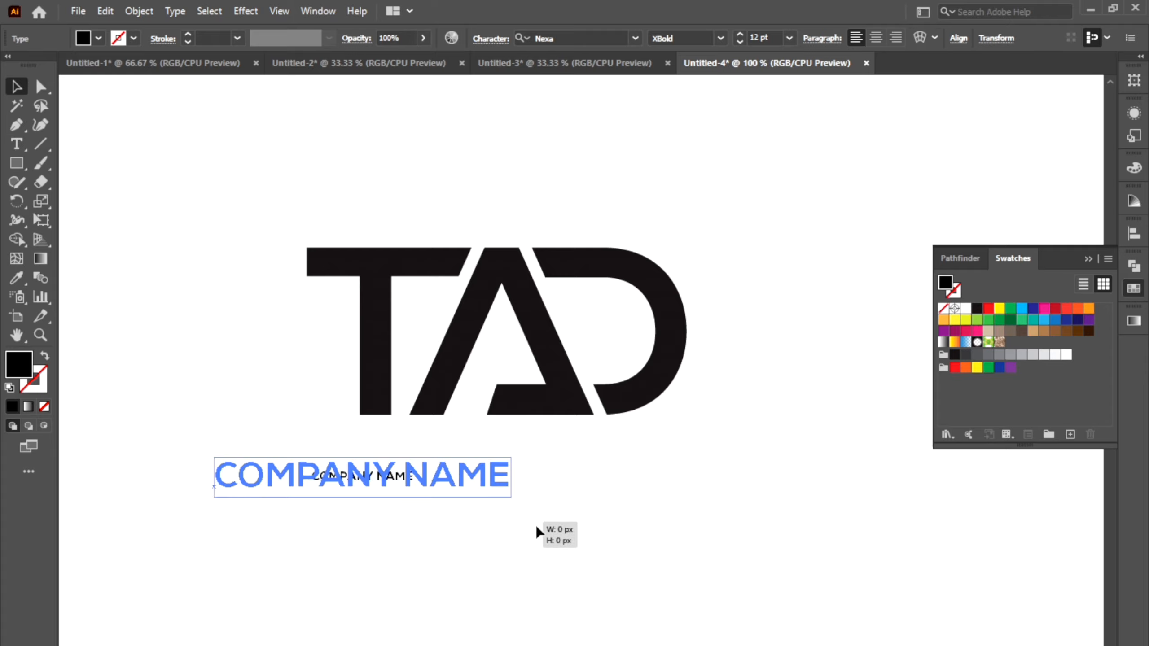
left_click_drag(457, 486, 679, 458)
left_click(720, 495)
left_click(684, 470)
left_click(711, 475)
Group the three TAD letters and centre the group and the COMPANY NAME text horizontally on each other
left_click_drag(233, 199, 785, 521)
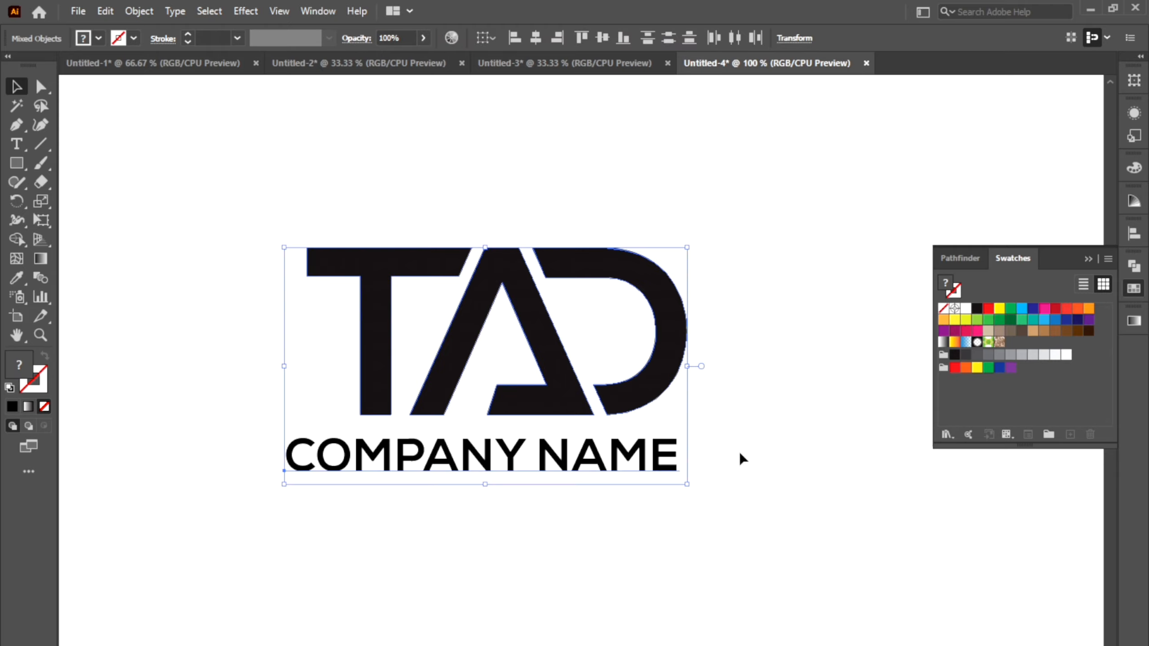
left_click(739, 451)
left_click_drag(452, 230, 598, 294)
key("ctrl+g")
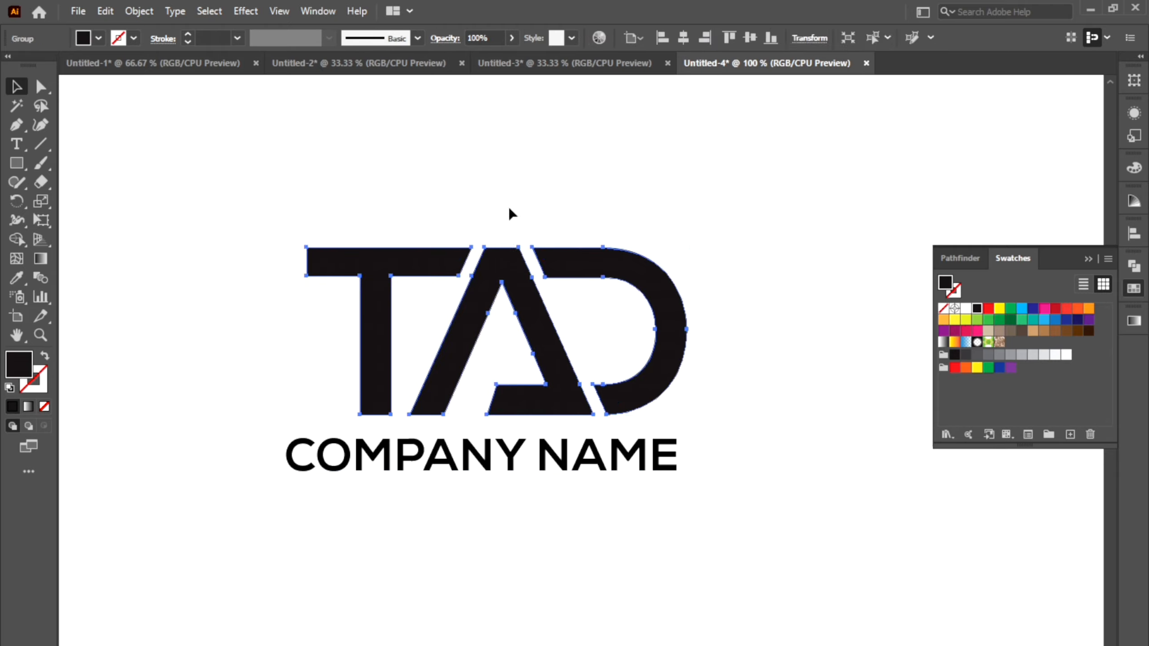
left_click_drag(445, 162, 668, 460)
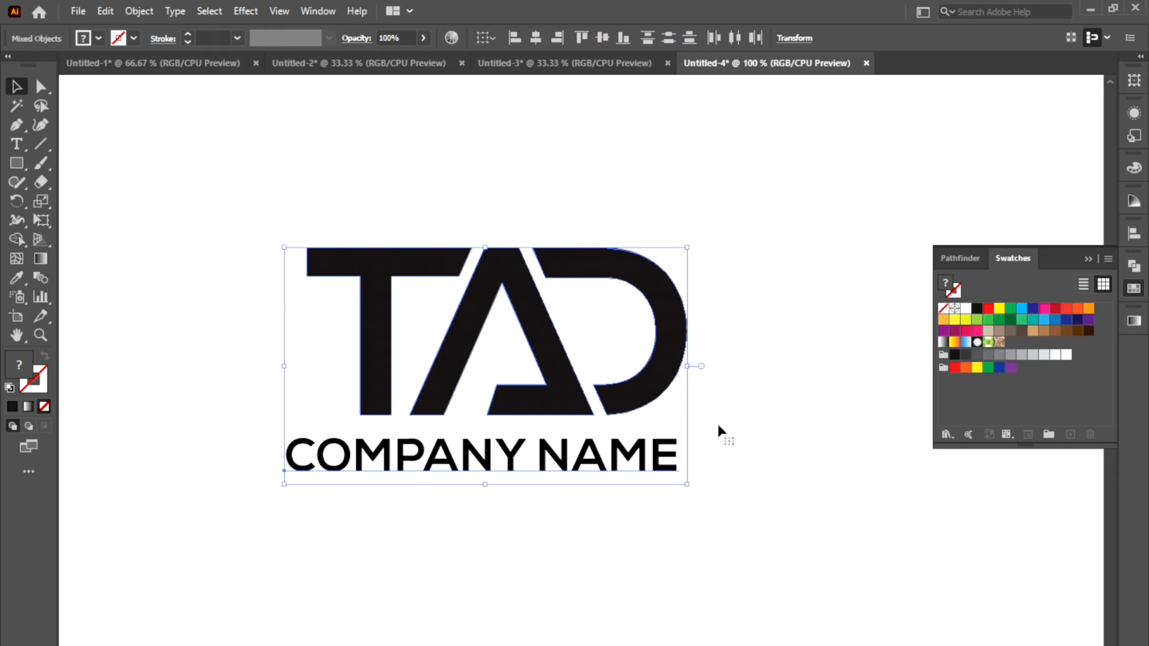
left_click(535, 37)
left_click(579, 93)
Fill both the TAD lettermark and the COMPANY NAME text with the bright sky-blue swatch
left_click_drag(713, 215, 536, 463)
left_click(1021, 310)
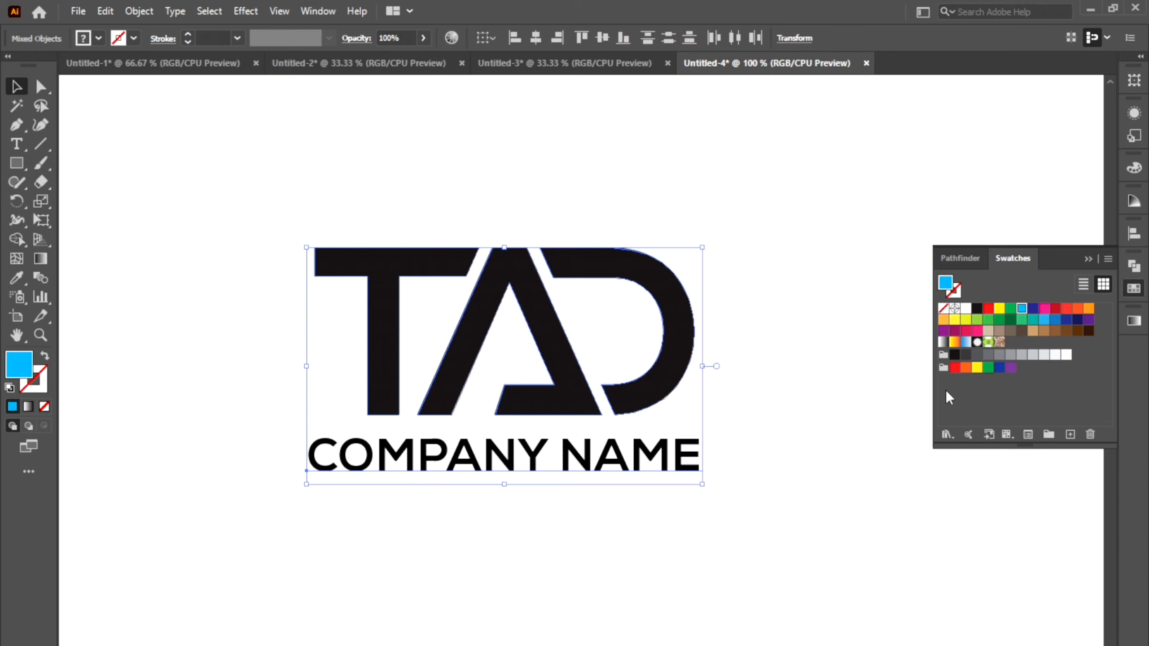
left_click(830, 497)
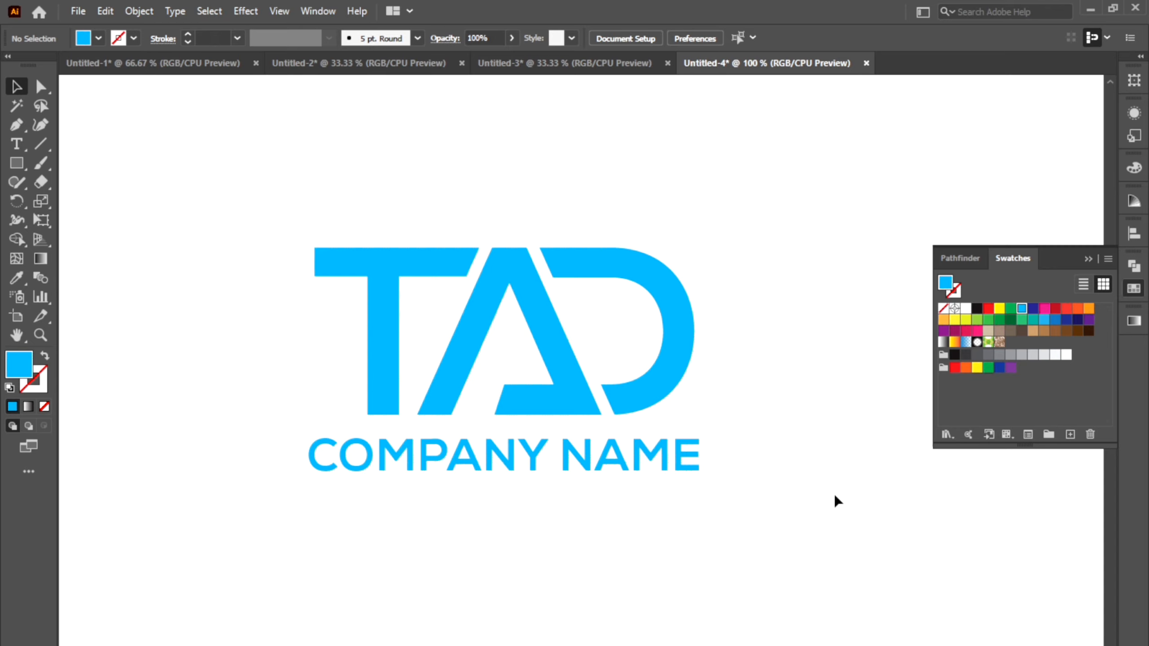